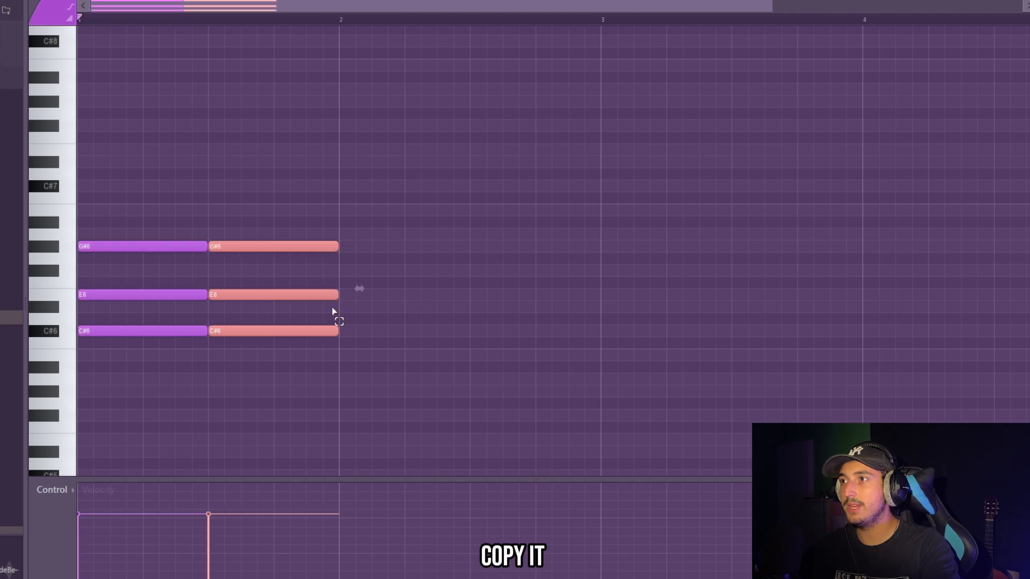
Lower the second chord's middle note to D#6 and raise the middle notes of both chords by one octave.
{"action": "left_click_drag", "start_coordinate": [360, 359], "coordinate": [158, 203]}
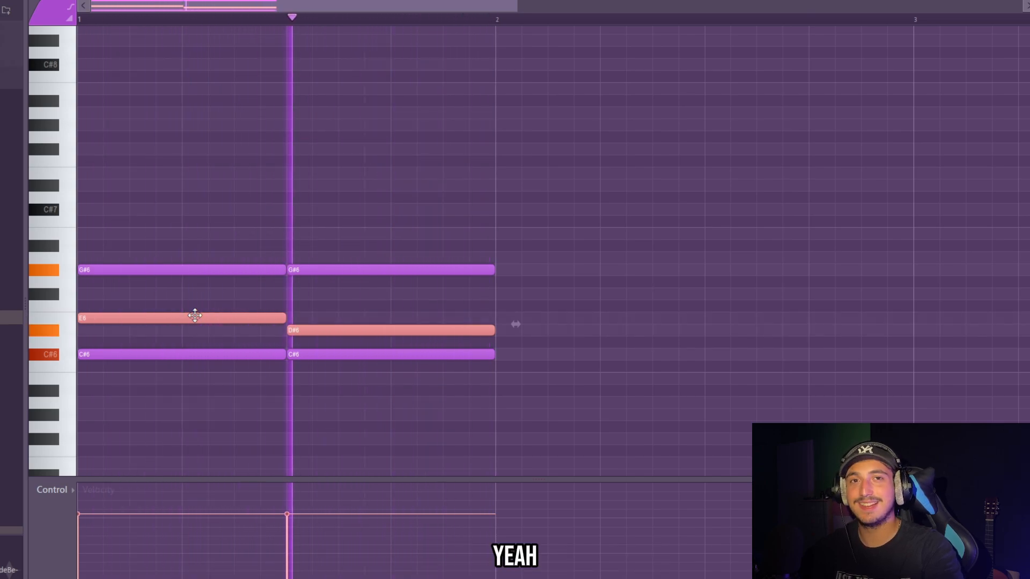
{"action": "key", "text": "ctrl+Up"}
{"action": "left_click_drag", "start_coordinate": [363, 240], "coordinate": [358, 187]}
{"action": "key", "text": "space"}
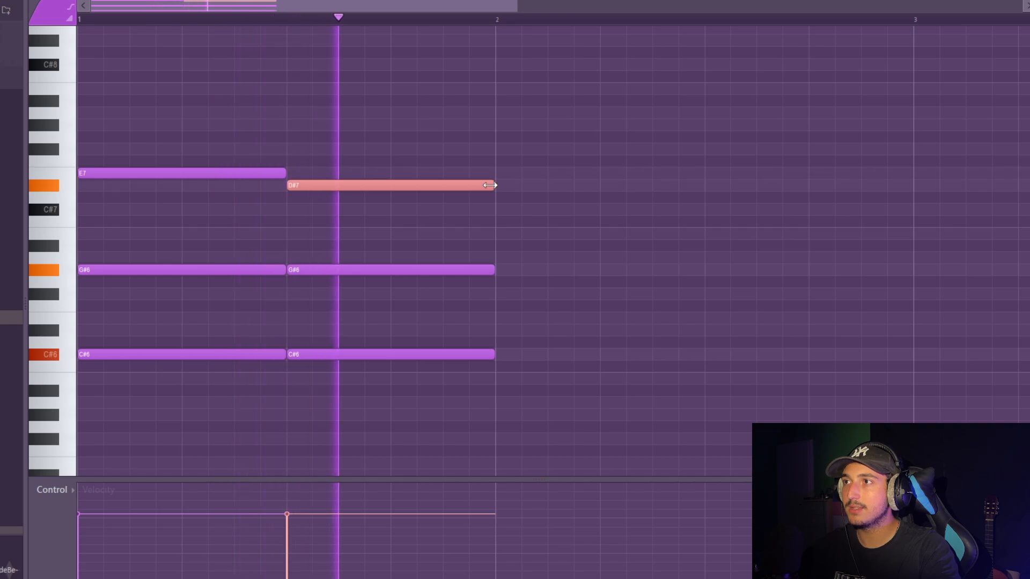
Halve the D#7 note, follow it with a C#7 of the same length, and transpose the phrase down an octave.
{"action": "left_click_drag", "start_coordinate": [422, 191], "coordinate": [408, 211]}
{"action": "key", "text": "space"}
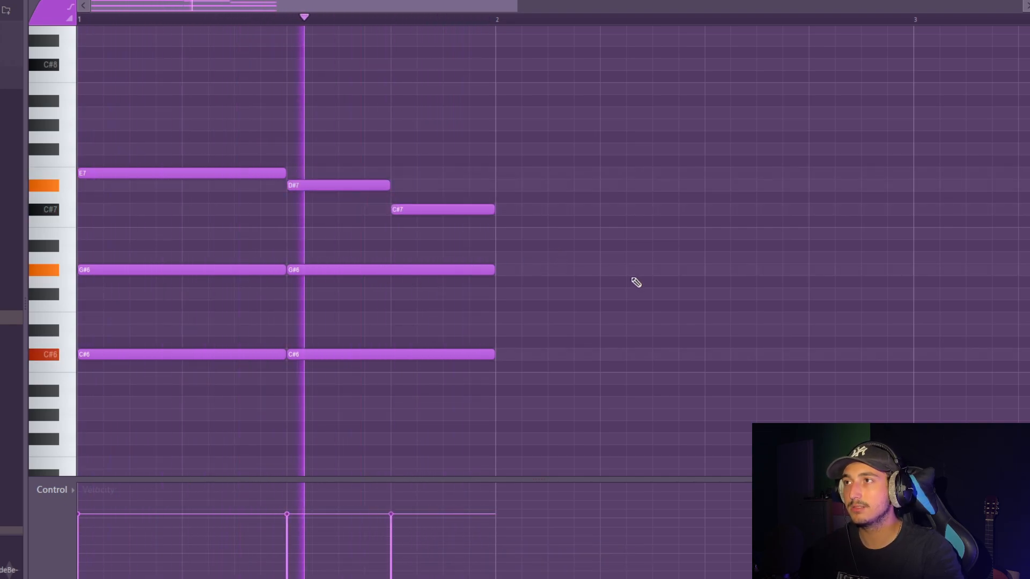
{"action": "key", "text": "ctrl+Down"}
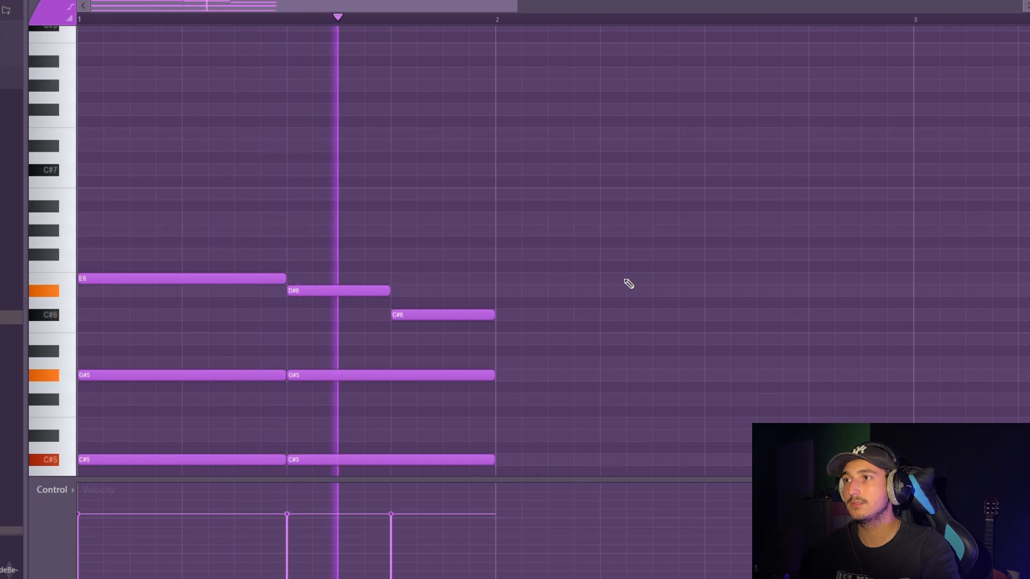
Duplicate the whole one-bar phrase repeatedly until it fills eight bars.
{"action": "scroll", "coordinate": [629, 284], "scroll_direction": "down", "scroll_amount": 3}
{"action": "scroll", "coordinate": [648, 328], "scroll_direction": "down", "scroll_amount": 3}
{"action": "key", "text": "ctrl+a"}
{"action": "left_click_drag", "start_coordinate": [777, 416], "coordinate": [48, 128]}
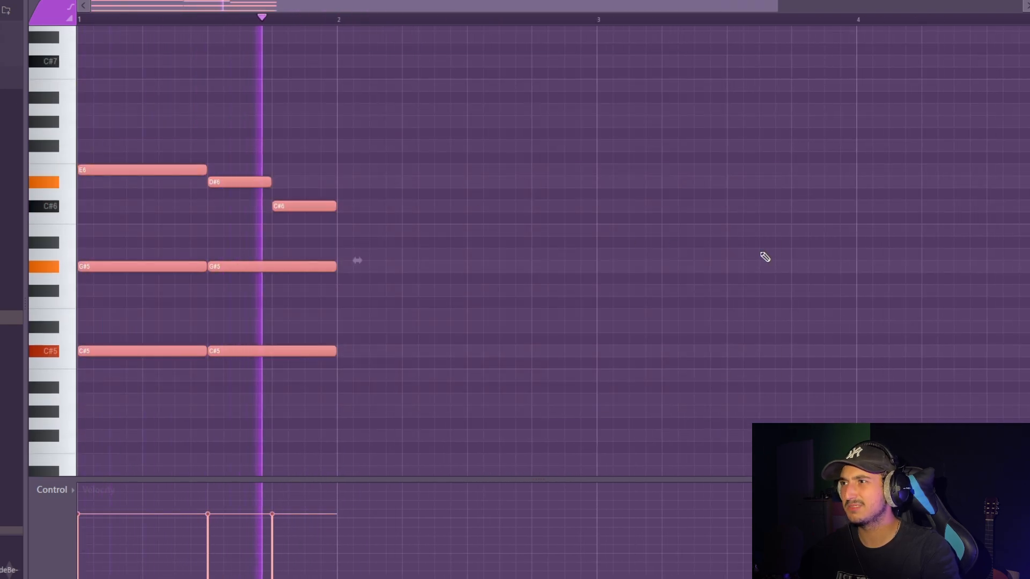
{"action": "left_click_drag", "start_coordinate": [697, 356], "coordinate": [2, 43]}
{"action": "key", "text": "ctrl+b"}
{"action": "key", "text": "ctrl+b"}
{"action": "key", "text": "ctrl+b"}
{"action": "key", "text": "ctrl+b"}
{"action": "key", "text": "ctrl+b"}
{"action": "key", "text": "ctrl+b"}
{"action": "key", "text": "ctrl+b"}
{"action": "scroll", "coordinate": [563, 328], "scroll_direction": "down", "scroll_amount": 5}
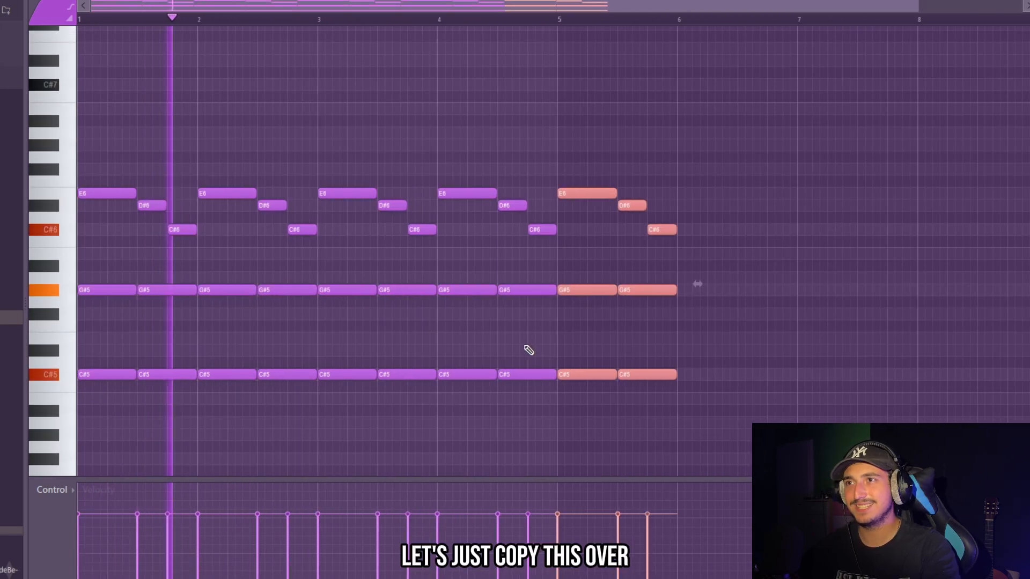
Select all notes of the eight-bar melody and transpose them up two semitones.
{"action": "left_click_drag", "start_coordinate": [863, 447], "coordinate": [64, 126]}
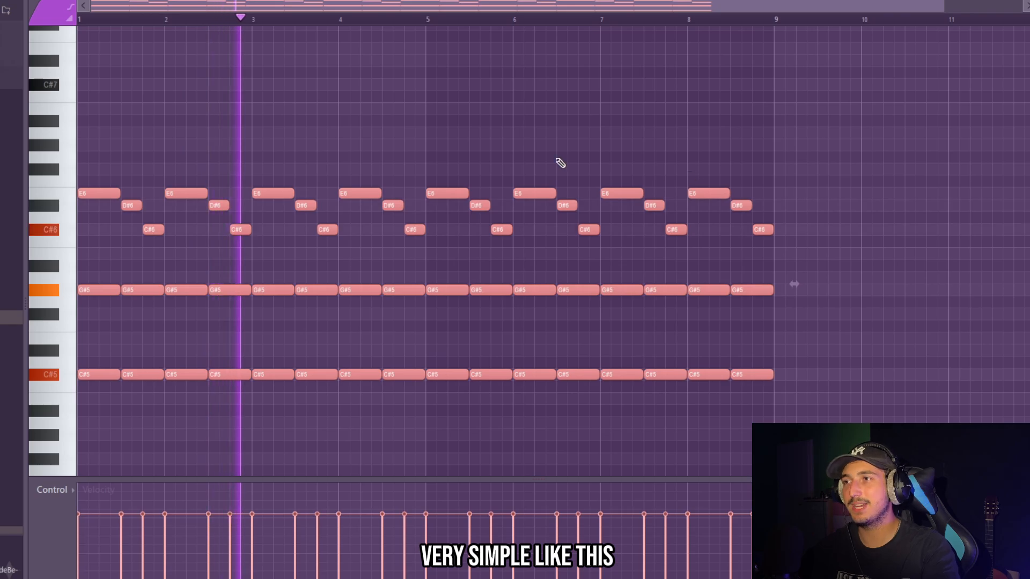
{"action": "left_click", "coordinate": [510, 145], "text": "ctrl"}
{"action": "left_click_drag", "start_coordinate": [891, 452], "coordinate": [65, 126]}
{"action": "left_click", "coordinate": [633, 119], "text": "ctrl"}
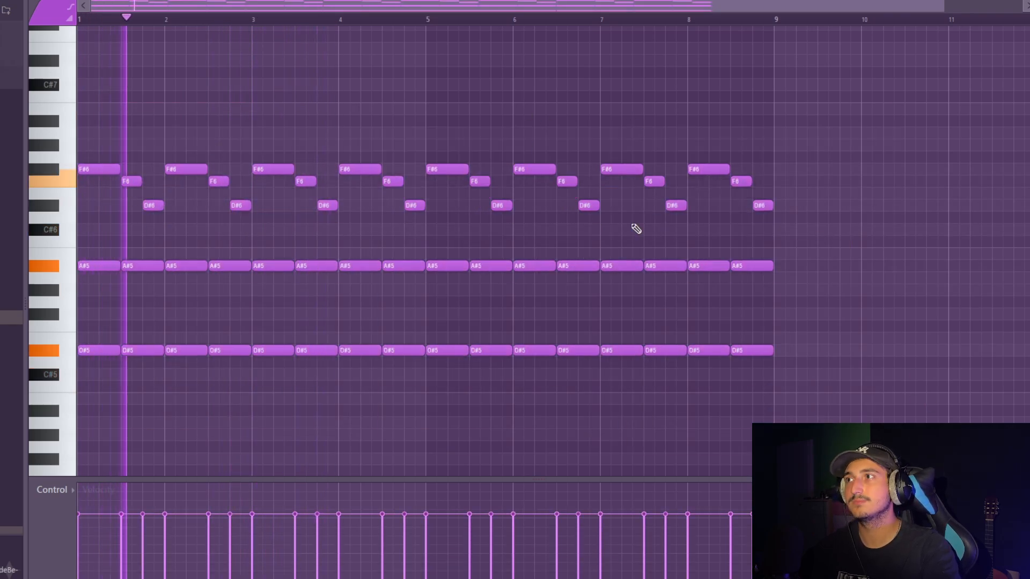
Duplicate the one-bar phrase with the F#6, F6 and D#6 top notes until it fills eight bars.
{"action": "left_click_drag", "start_coordinate": [885, 416], "coordinate": [81, 32]}
{"action": "scroll", "coordinate": [268, 137], "scroll_direction": "up", "scroll_amount": 3}
{"action": "left_click_drag", "start_coordinate": [290, 135], "coordinate": [467, 185]}
{"action": "scroll", "coordinate": [466, 208], "scroll_direction": "down", "scroll_amount": 3}
{"action": "key", "text": "space"}
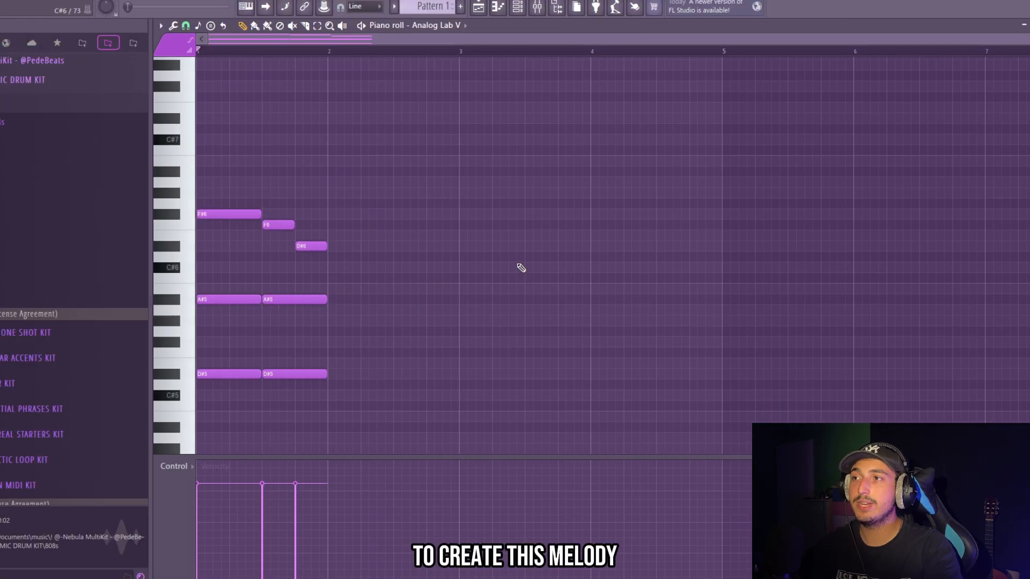
{"action": "key", "text": "ctrl+b"}
{"action": "key", "text": "ctrl+b"}
{"action": "key", "text": "ctrl+b"}
{"action": "key", "text": "ctrl+b"}
{"action": "key", "text": "ctrl+b"}
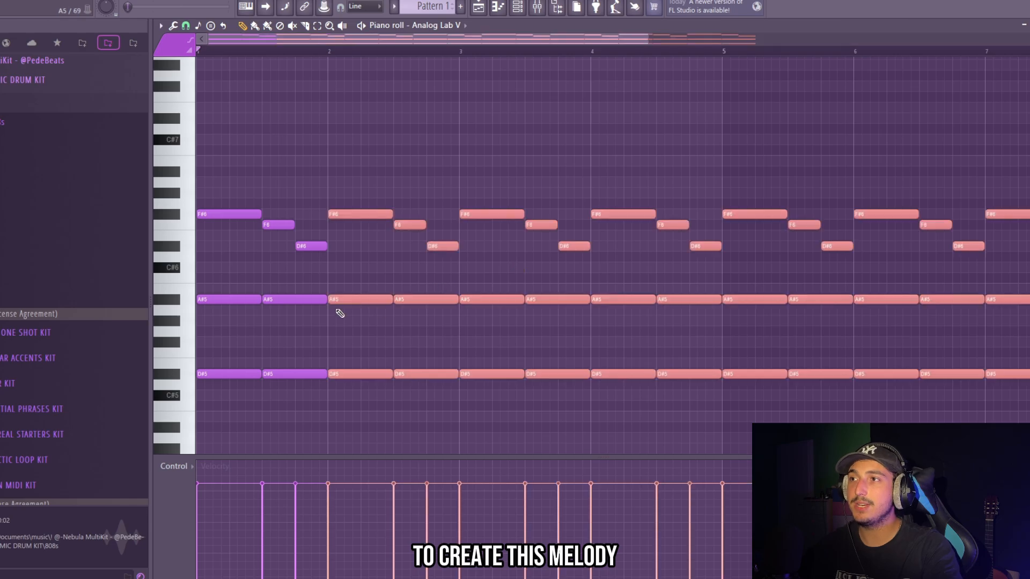
{"action": "scroll", "coordinate": [276, 409], "scroll_direction": "down", "scroll_amount": 2}
{"action": "scroll", "coordinate": [309, 406], "scroll_direction": "up", "scroll_amount": 3}
{"action": "left_click_drag", "start_coordinate": [338, 409], "coordinate": [195, 287]}
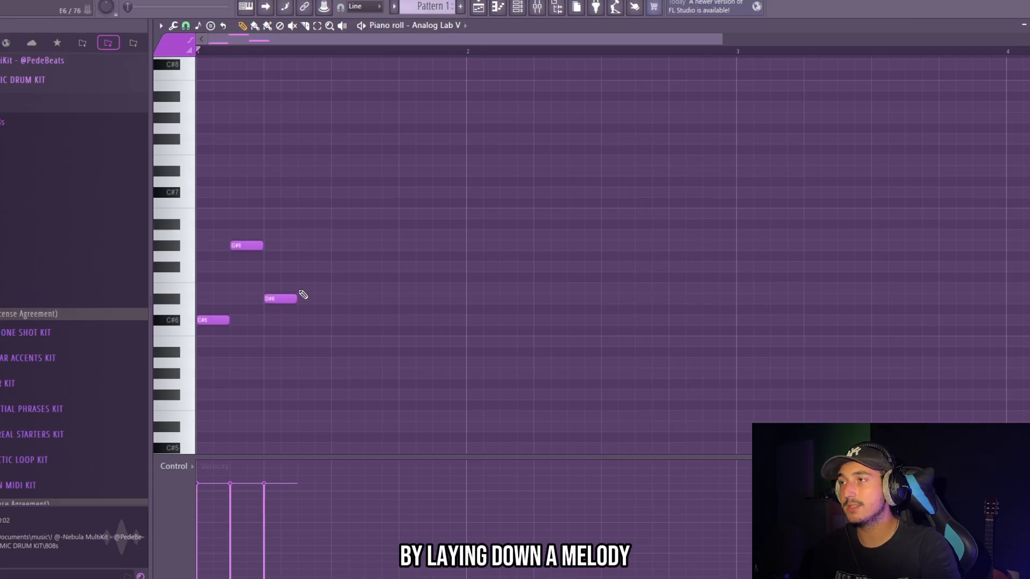
Add an E6 note right after the D#6 in the new melody, play it, and duplicate the phrase.
{"action": "left_click", "coordinate": [303, 292]}
{"action": "key", "text": "space"}
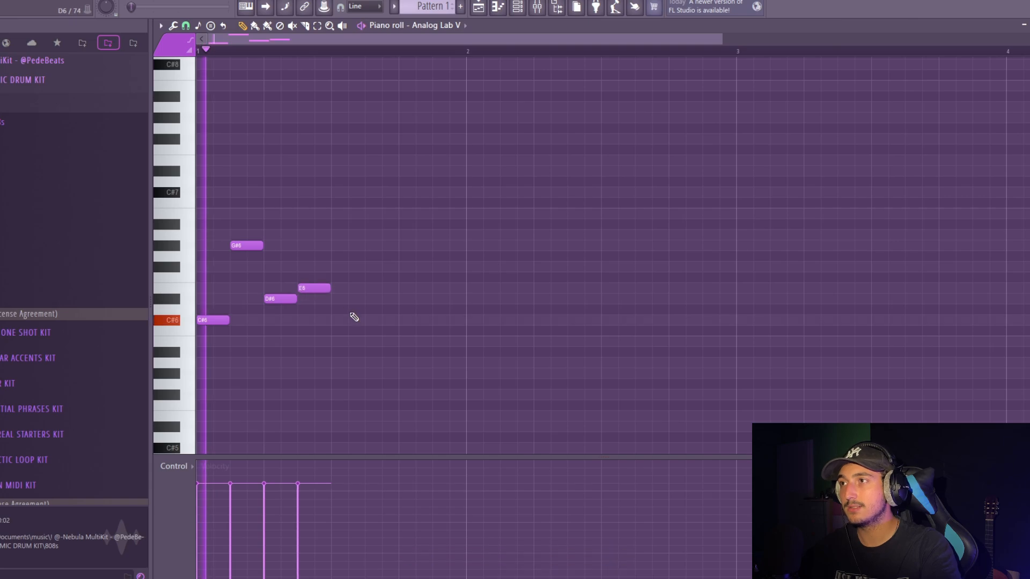
{"action": "key", "text": "ctrl+b"}
{"action": "key", "text": "ctrl+a"}
{"action": "key", "text": "ctrl+b"}
{"action": "scroll", "coordinate": [394, 311], "scroll_direction": "down", "scroll_amount": 3}
{"action": "left_click", "coordinate": [540, 351], "text": "ctrl"}
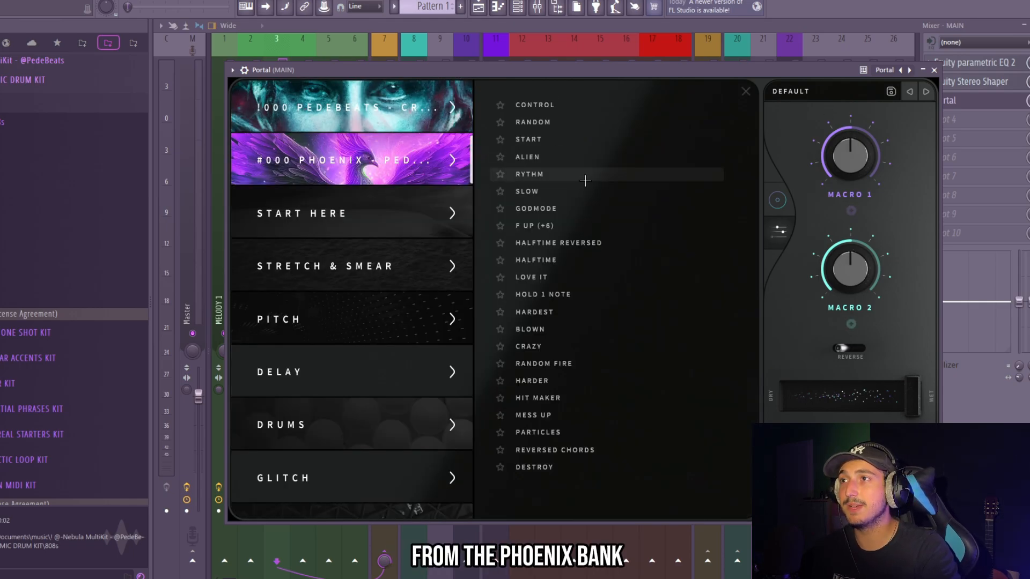
Load the F UP (+6) preset from Portal's Phoenix bank and close the Fruity Chorus settings of the MAIN track.
{"action": "left_click", "coordinate": [590, 226]}
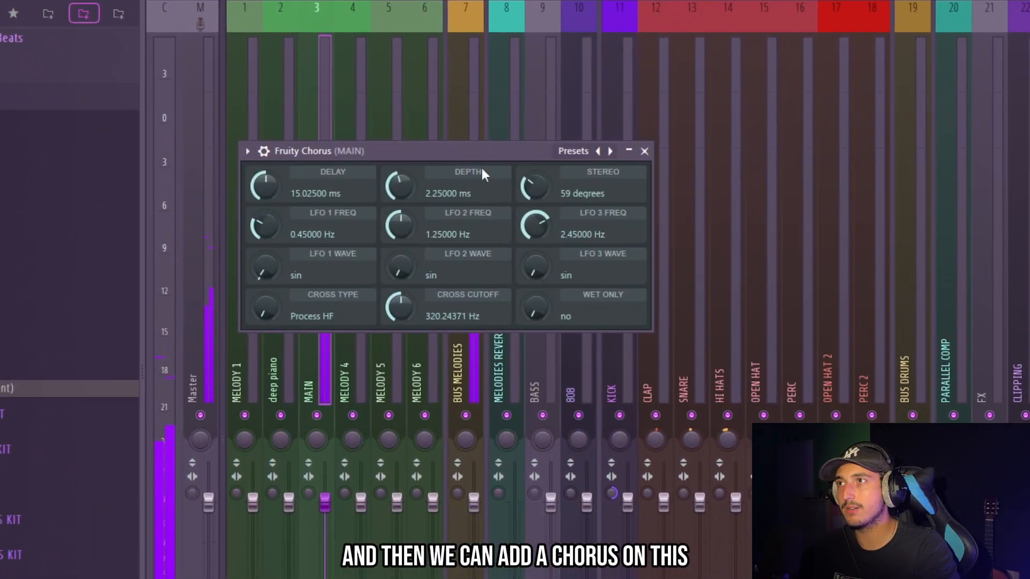
{"action": "left_click_drag", "start_coordinate": [485, 159], "coordinate": [633, 173]}
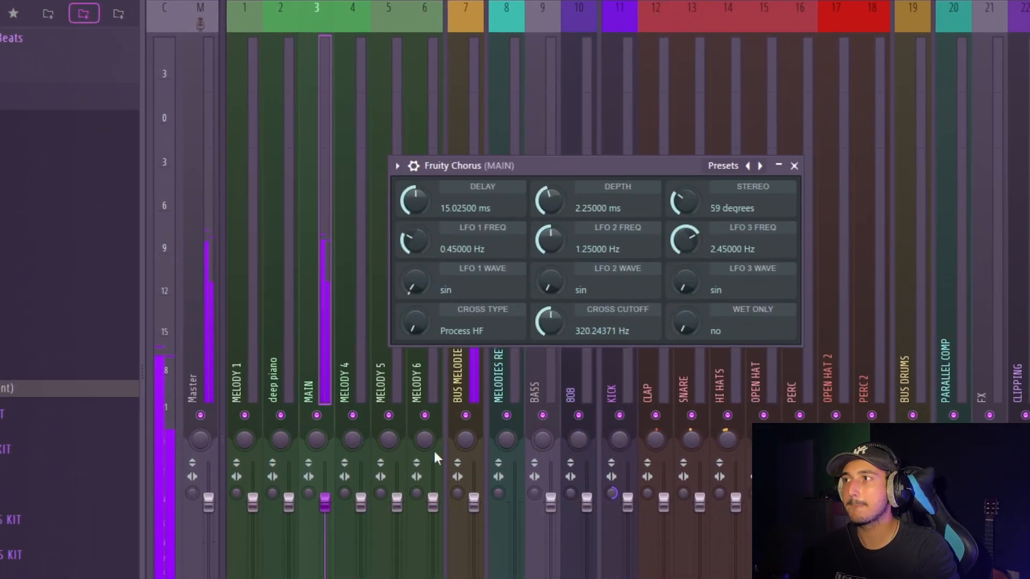
{"action": "key", "text": "Escape"}
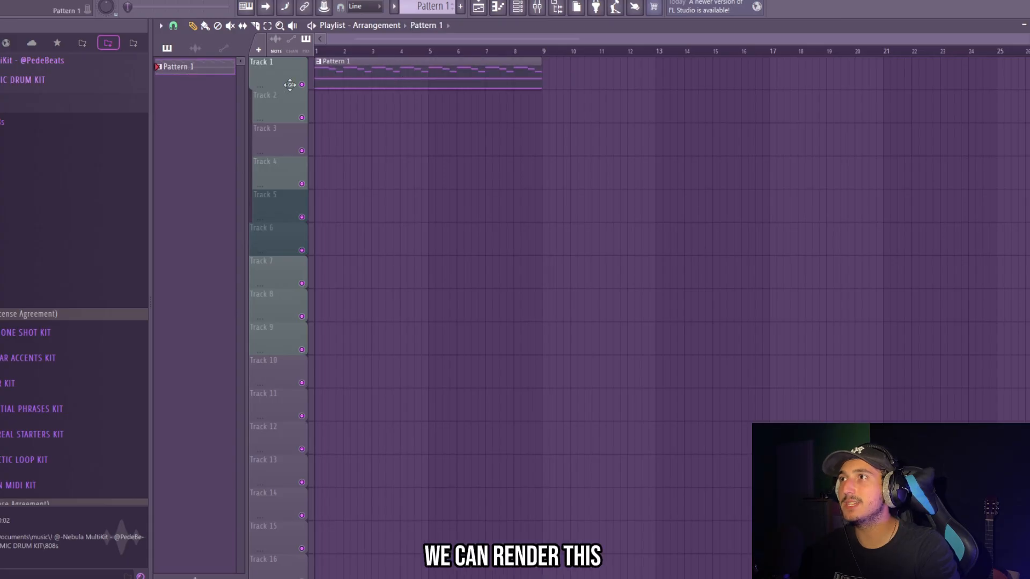
Consolidate Pattern 1 into an audio clip on Track 1 of the playlist.
{"action": "left_click_drag", "start_coordinate": [315, 57], "coordinate": [603, 177]}
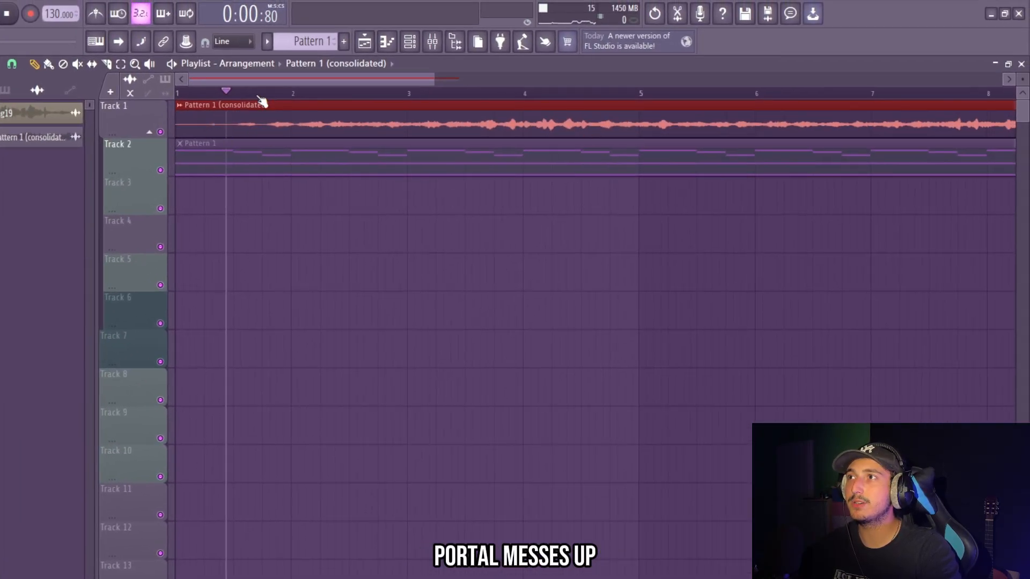
{"action": "mouse_move", "coordinate": [243, 93]}
{"action": "left_mouse_down"}
{"action": "mouse_move", "coordinate": [207, 104]}
{"action": "mouse_move", "coordinate": [246, 96]}
{"action": "left_mouse_up"}
{"action": "scroll", "coordinate": [363, 147], "scroll_direction": "up", "scroll_amount": 3}
{"action": "scroll", "coordinate": [363, 146], "scroll_direction": "down", "scroll_amount": 3}
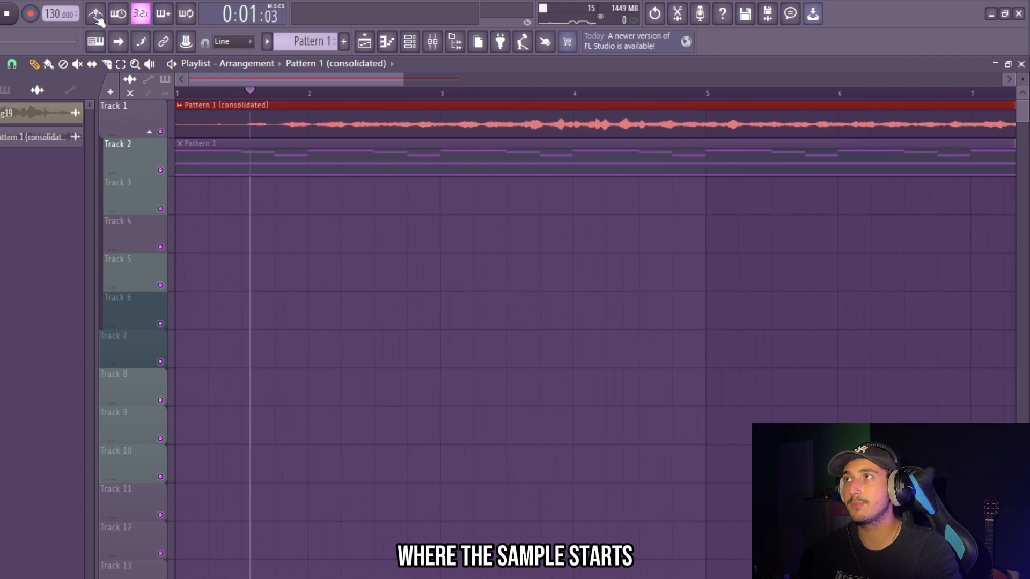
Trim the consolidated audio clip so the sample starts on the beat at bar 1, and slice it at bar 2.
{"action": "left_click", "coordinate": [399, 92]}
{"action": "left_click_drag", "start_coordinate": [449, 97], "coordinate": [379, 99]}
{"action": "right_click", "coordinate": [379, 97]}
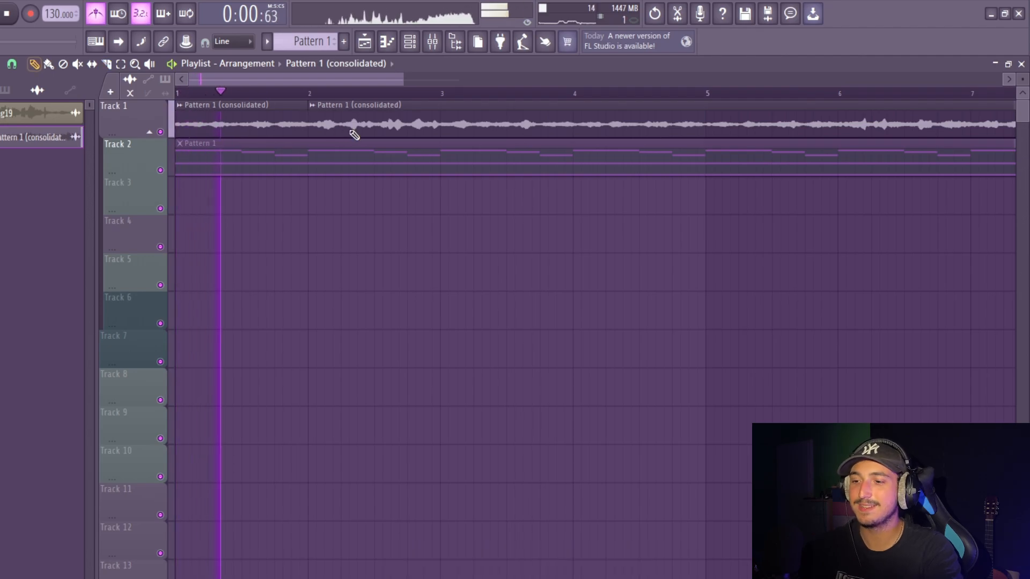
Delete the audio after the first bar and repeat the one-bar clip across eight bars on Track 1.
{"action": "right_click", "coordinate": [353, 132]}
{"action": "key", "text": "ctrl+a"}
{"action": "key", "text": "ctrl+b"}
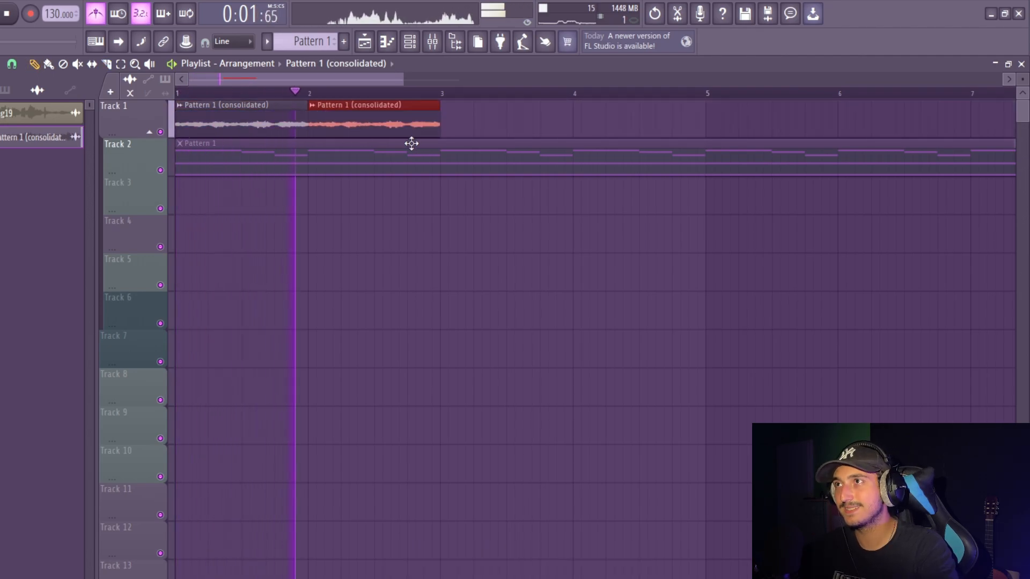
{"action": "key", "text": "ctrl+a"}
{"action": "key", "text": "ctrl+b"}
{"action": "scroll", "coordinate": [404, 158], "scroll_direction": "down", "scroll_amount": 5}
{"action": "key", "text": "ctrl+b"}
{"action": "key", "text": "ctrl+b"}
{"action": "key", "text": "ctrl+d"}
{"action": "double_click", "coordinate": [293, 116]}
{"action": "right_click", "coordinate": [832, 273]}
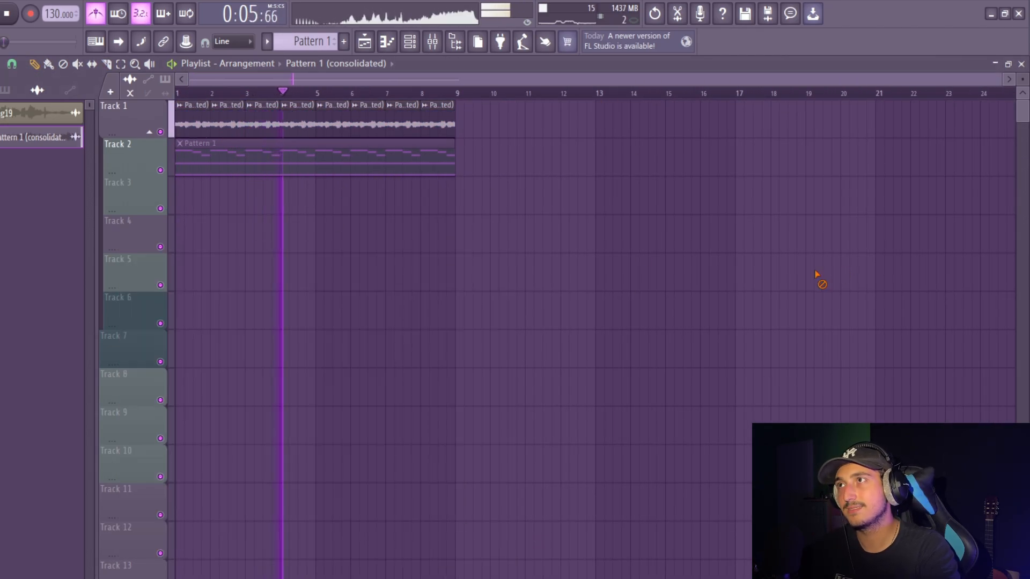
Set the audio clip's time-stretching mode to Stretch and raise the project tempo to 165 BPM.
{"action": "scroll", "coordinate": [486, 259], "scroll_direction": "up", "scroll_amount": 4}
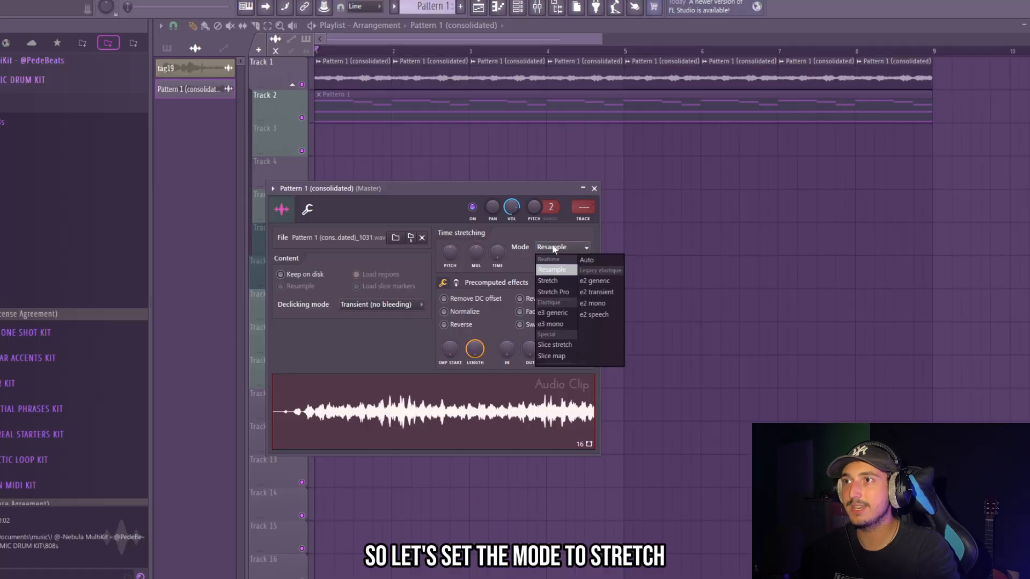
{"action": "left_click", "coordinate": [560, 269]}
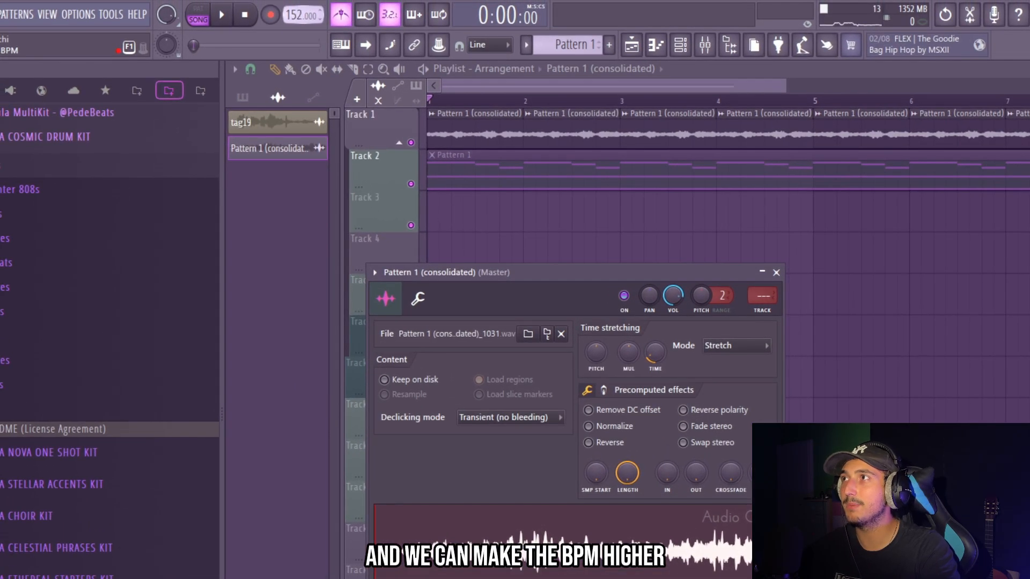
{"action": "left_click_drag", "start_coordinate": [302, 15], "coordinate": [303, 11]}
{"action": "key", "text": "space"}
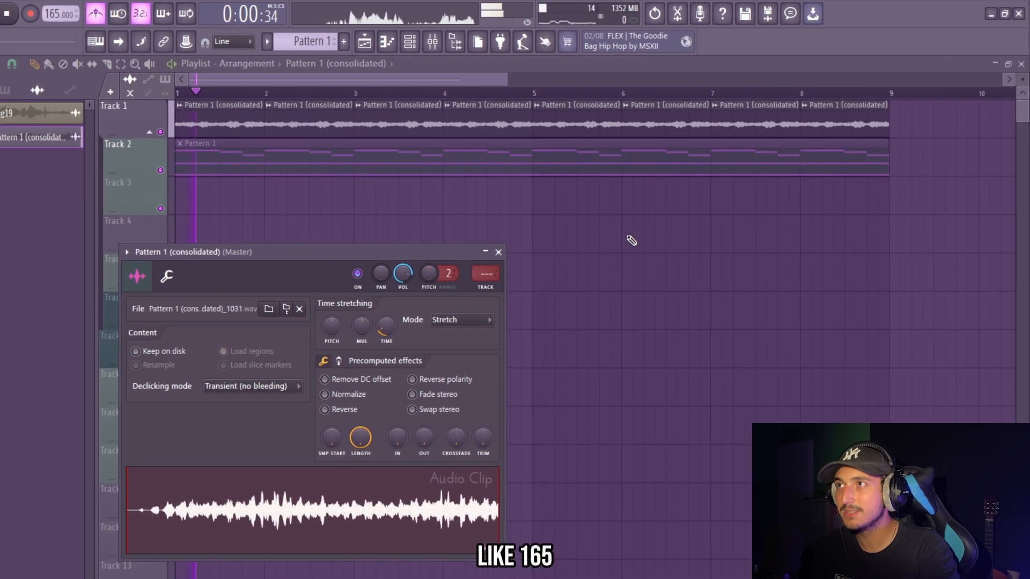
Set the clip's declicking mode to Generic (bleeding) and close its channel settings.
{"action": "left_click", "coordinate": [257, 385]}
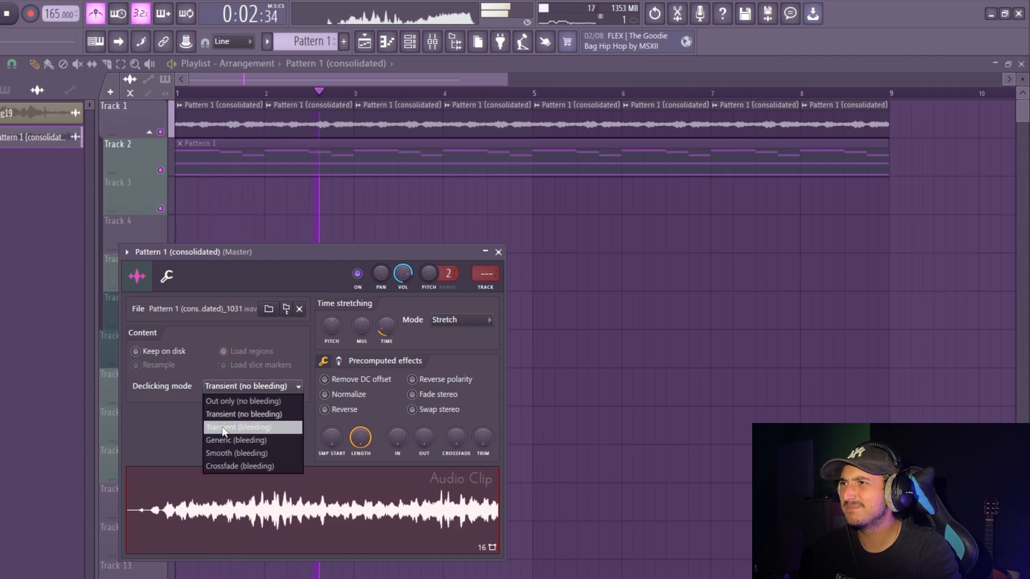
{"action": "left_click", "coordinate": [252, 440]}
{"action": "left_click", "coordinate": [568, 310]}
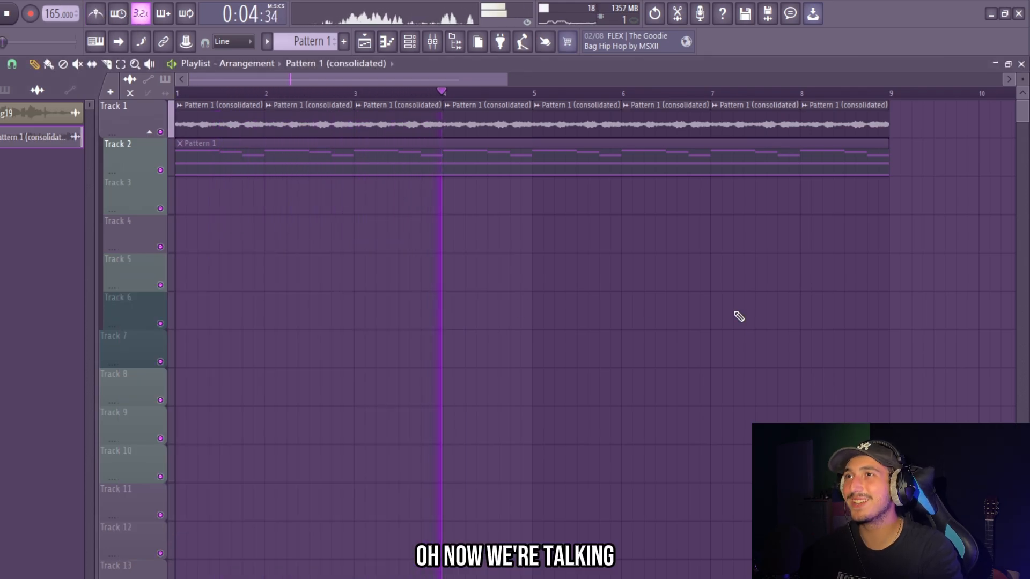
Place a unique one-bar copy of the consolidated audio clip at bar 1 on Track 3.
{"action": "scroll", "coordinate": [731, 131], "scroll_direction": "down", "scroll_amount": 3}
{"action": "key", "text": "ctrl+a"}
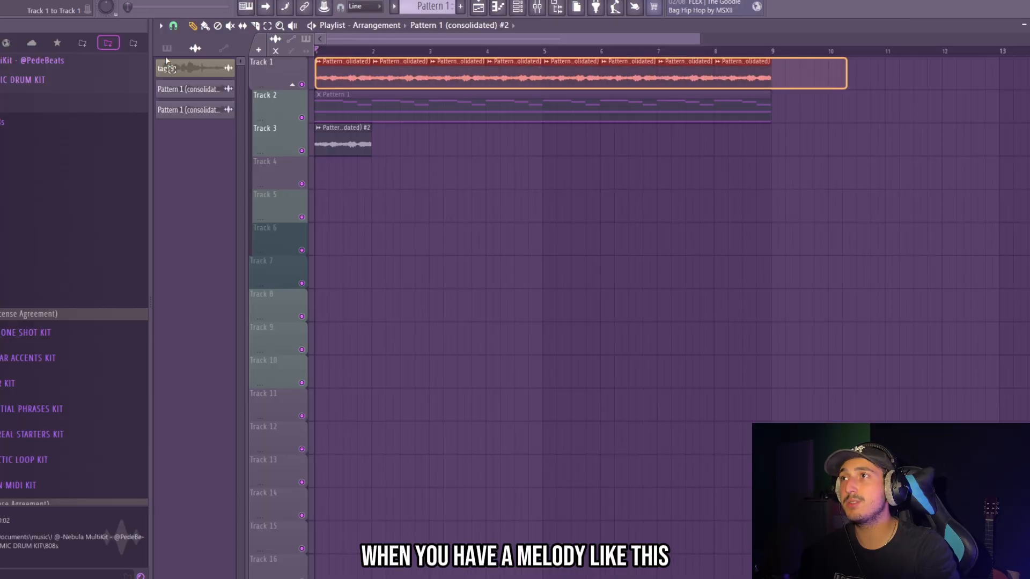
{"action": "left_click_drag", "start_coordinate": [166, 60], "coordinate": [177, 65]}
{"action": "scroll", "coordinate": [354, 177], "scroll_direction": "up", "scroll_amount": 4}
{"action": "left_click_drag", "start_coordinate": [399, 176], "coordinate": [352, 145]}
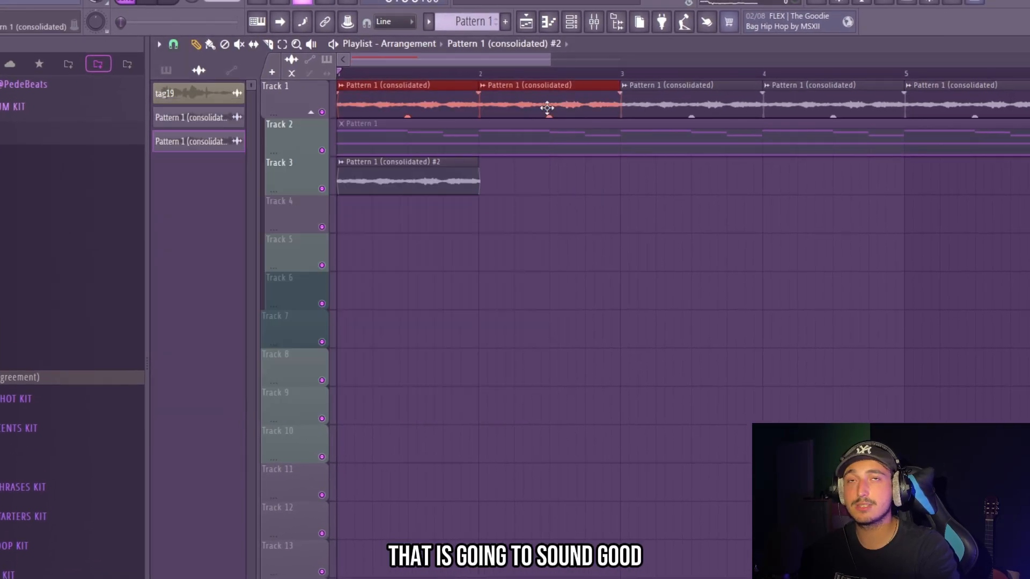
Reverse the Track 3 audio clip, pitch it up, and play it back.
{"action": "double_click", "coordinate": [411, 166]}
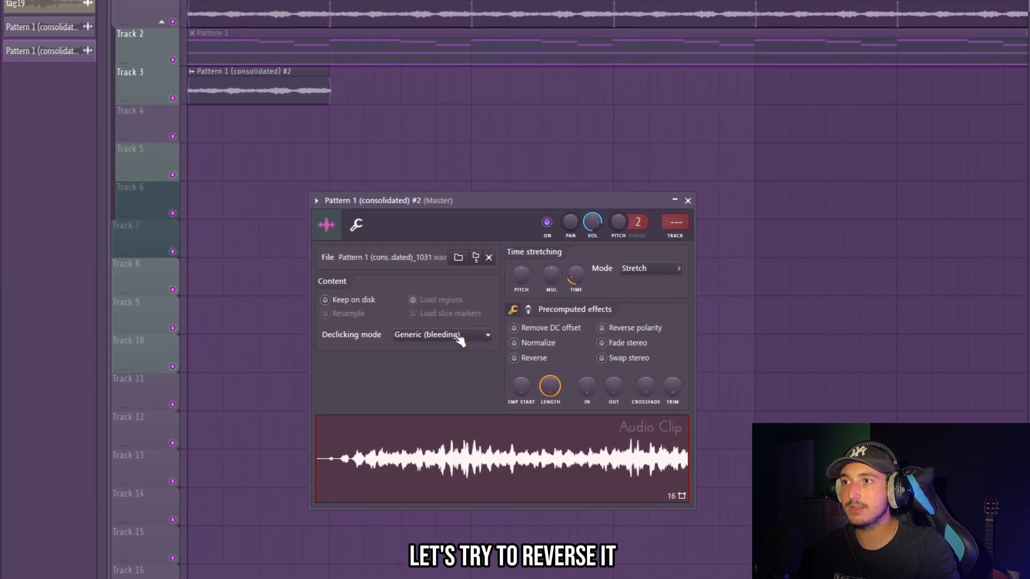
{"action": "left_click", "coordinate": [535, 359]}
{"action": "left_click_drag", "start_coordinate": [520, 274], "coordinate": [520, 252]}
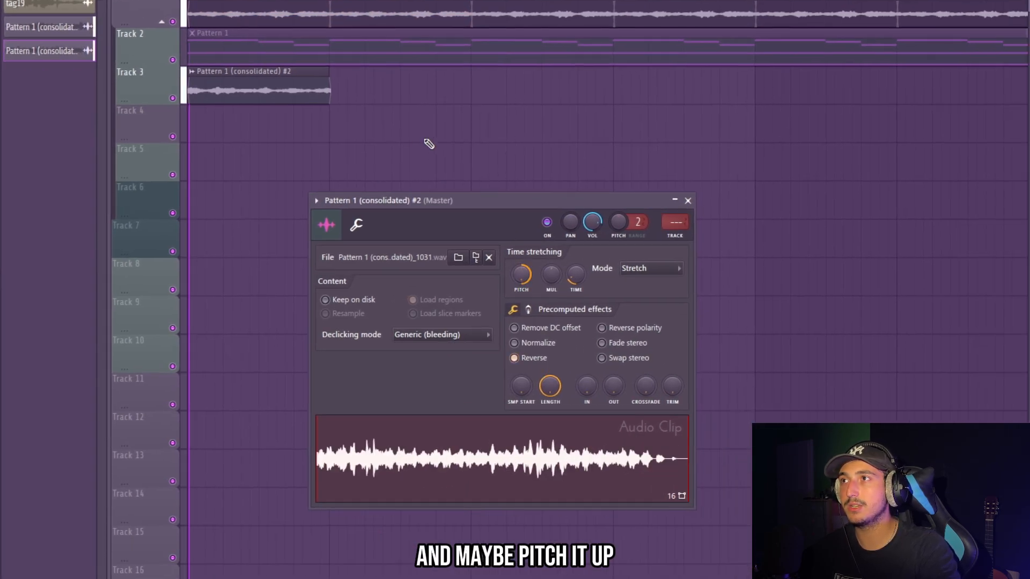
{"action": "key", "text": "space"}
Duplicate the reversed clip along Track 3 until it fills eight bars.
{"action": "left_click", "coordinate": [243, 85], "text": "ctrl"}
{"action": "key", "text": "ctrl+b"}
{"action": "scroll", "coordinate": [442, 190], "scroll_direction": "down", "scroll_amount": 3}
{"action": "left_click_drag", "start_coordinate": [428, 178], "coordinate": [200, 99]}
{"action": "key", "text": "ctrl+b"}
{"action": "left_click_drag", "start_coordinate": [625, 260], "coordinate": [187, 196]}
{"action": "left_click_drag", "start_coordinate": [563, 253], "coordinate": [193, 200]}
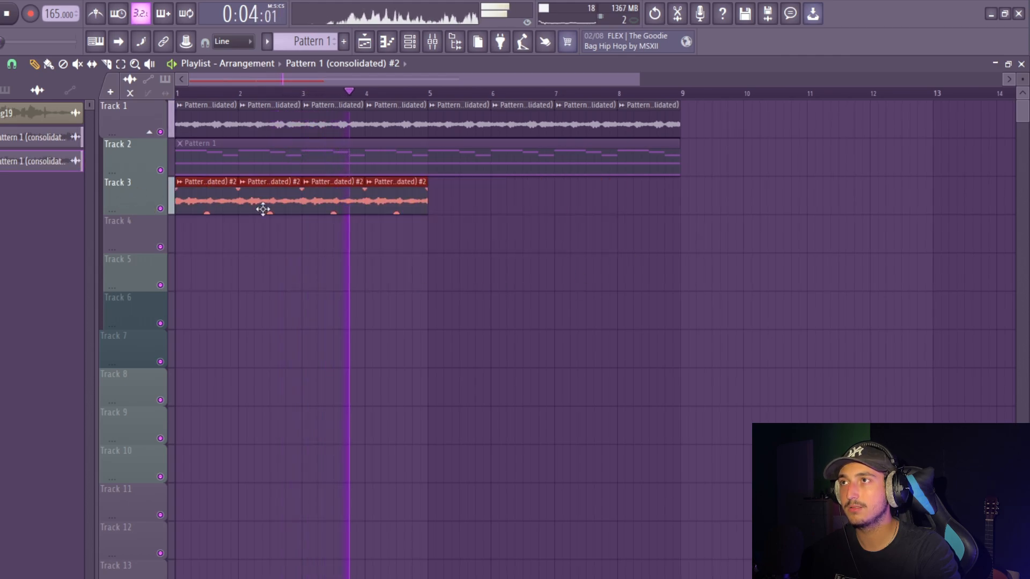
{"action": "key", "text": "ctrl+b"}
{"action": "scroll", "coordinate": [402, 250], "scroll_direction": "down", "scroll_amount": 3}
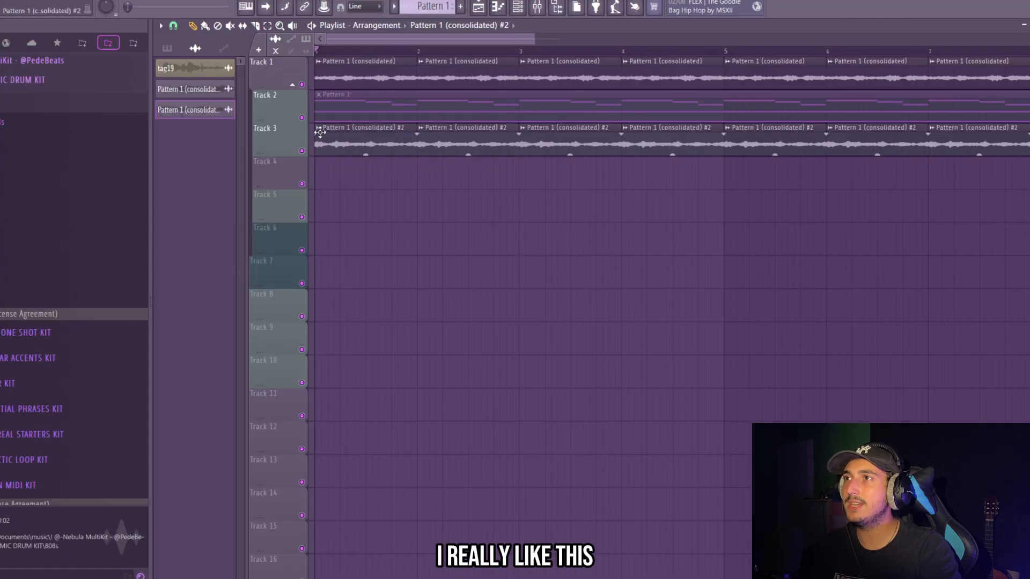
Create an automation clip for the reversed sample's channel pitch and copy it to bar 3 on Track 4.
{"action": "scroll", "coordinate": [319, 134], "scroll_direction": "down", "scroll_amount": 2}
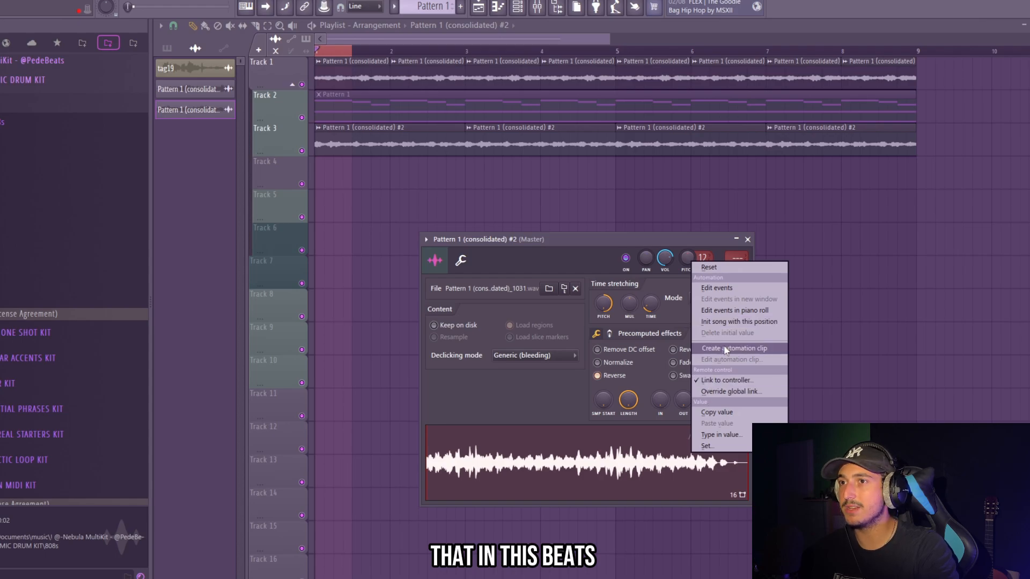
{"action": "left_click", "coordinate": [726, 349]}
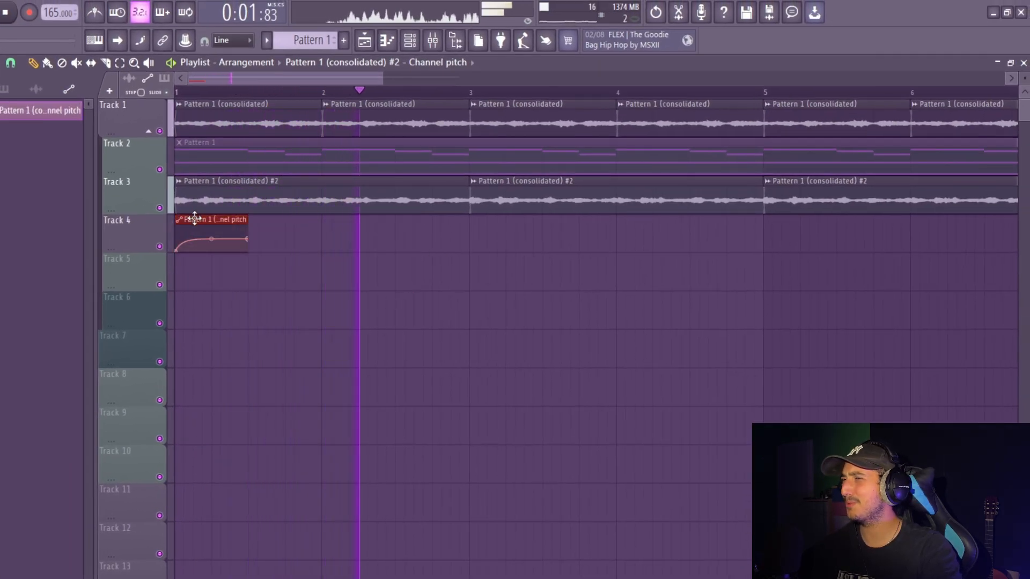
{"action": "left_click_drag", "start_coordinate": [194, 218], "coordinate": [482, 248]}
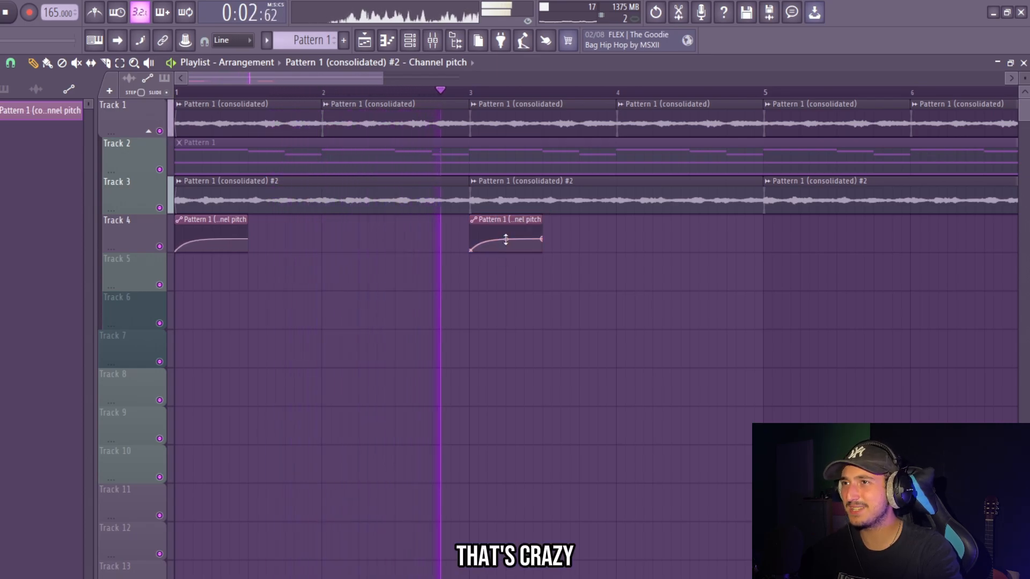
Copy the pitch automation clips on Track 4 to bars 5 and 7 and play back the layered result.
{"action": "left_click_drag", "start_coordinate": [760, 316], "coordinate": [185, 199]}
{"action": "scroll", "coordinate": [259, 278], "scroll_direction": "down", "scroll_amount": 3}
{"action": "left_click_drag", "start_coordinate": [370, 268], "coordinate": [478, 253]}
{"action": "left_click_drag", "start_coordinate": [770, 326], "coordinate": [175, 140]}
{"action": "left_click", "coordinate": [549, 283], "text": "ctrl"}
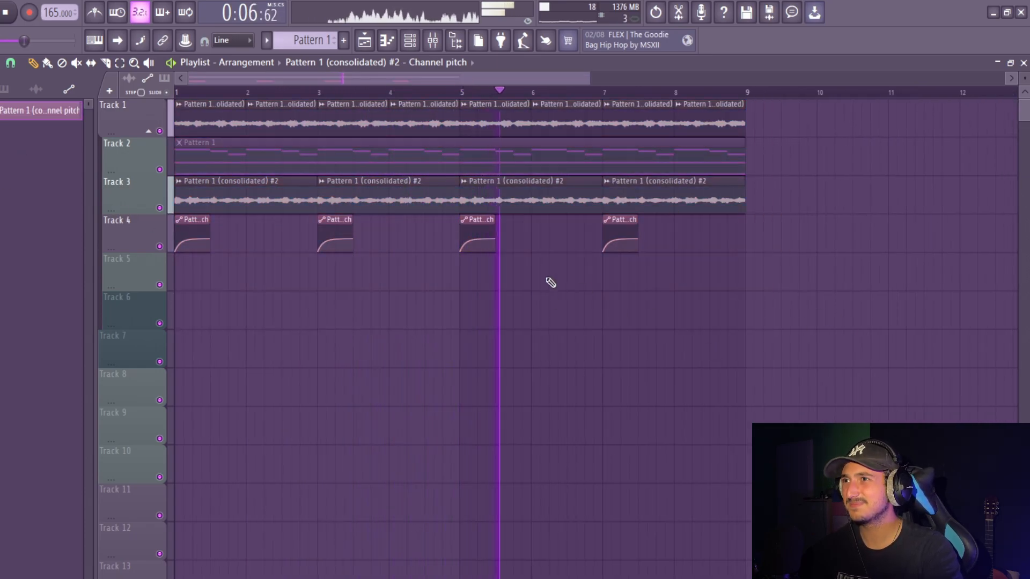
{"action": "left_click_drag", "start_coordinate": [764, 290], "coordinate": [46, 233]}
{"action": "scroll", "coordinate": [211, 239], "scroll_direction": "up", "scroll_amount": 3}
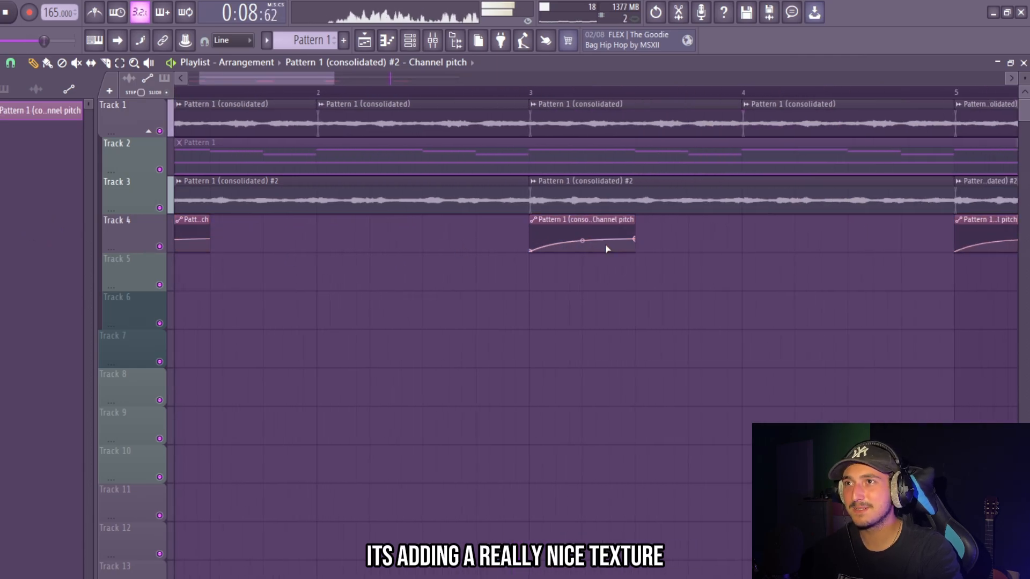
{"action": "scroll", "coordinate": [606, 248], "scroll_direction": "down", "scroll_amount": 3}
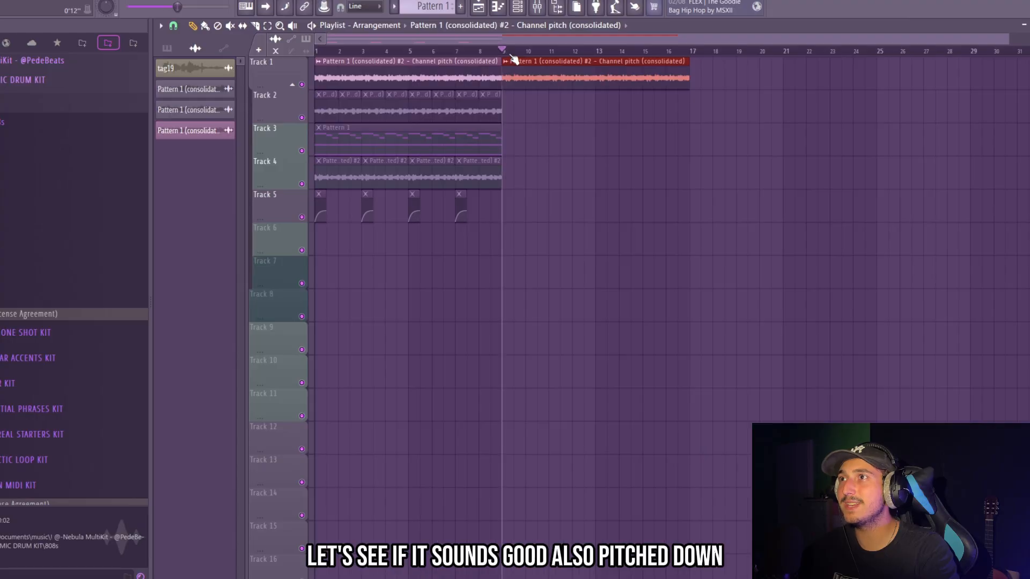
Make the consolidated clip at bar 9 on Track 1 unique and set its time-stretching mode to Stretch.
{"action": "left_click", "coordinate": [505, 61]}
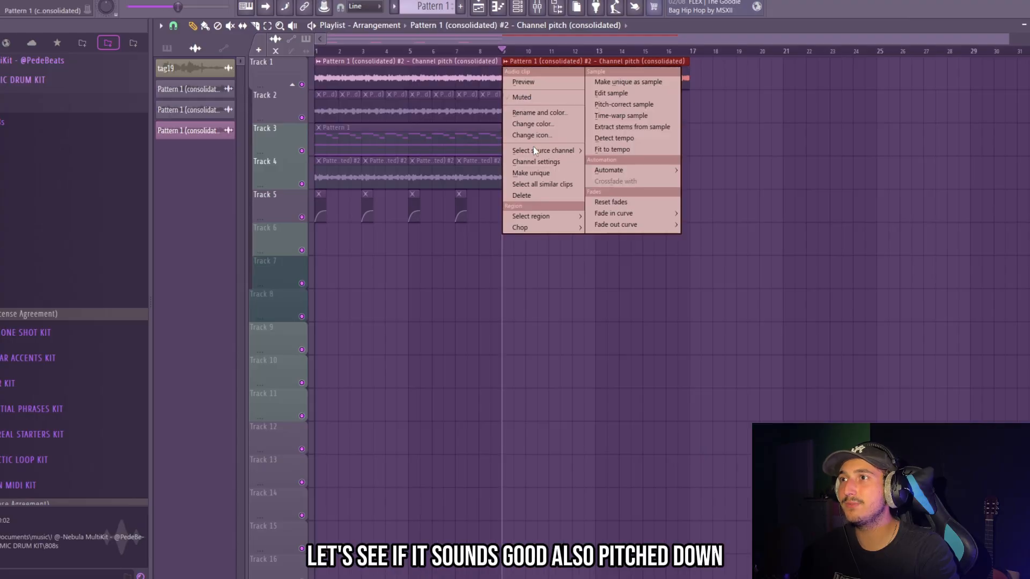
{"action": "left_click", "coordinate": [547, 173]}
{"action": "double_click", "coordinate": [535, 67]}
{"action": "left_click", "coordinate": [500, 185]}
{"action": "left_click", "coordinate": [496, 218]}
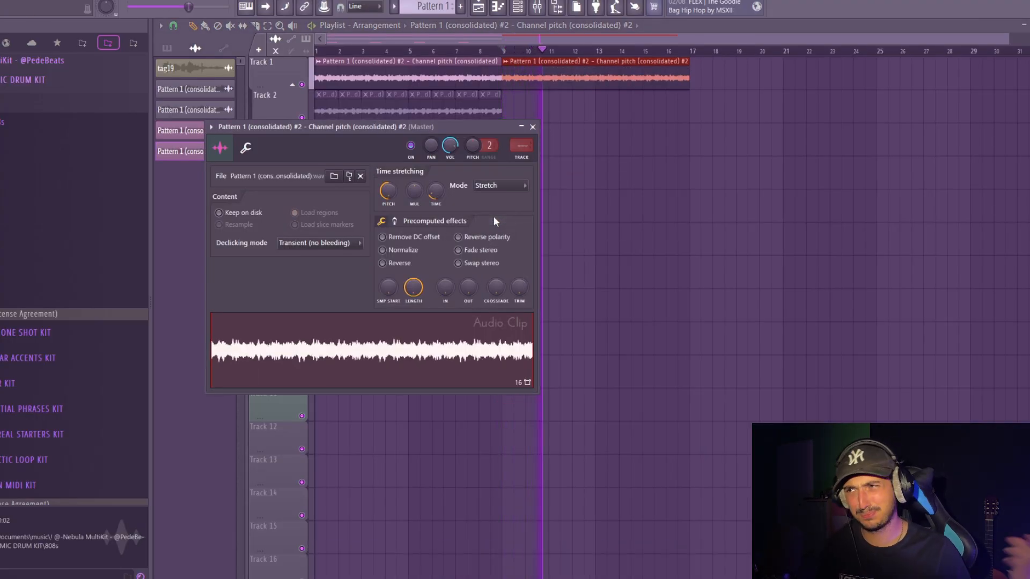
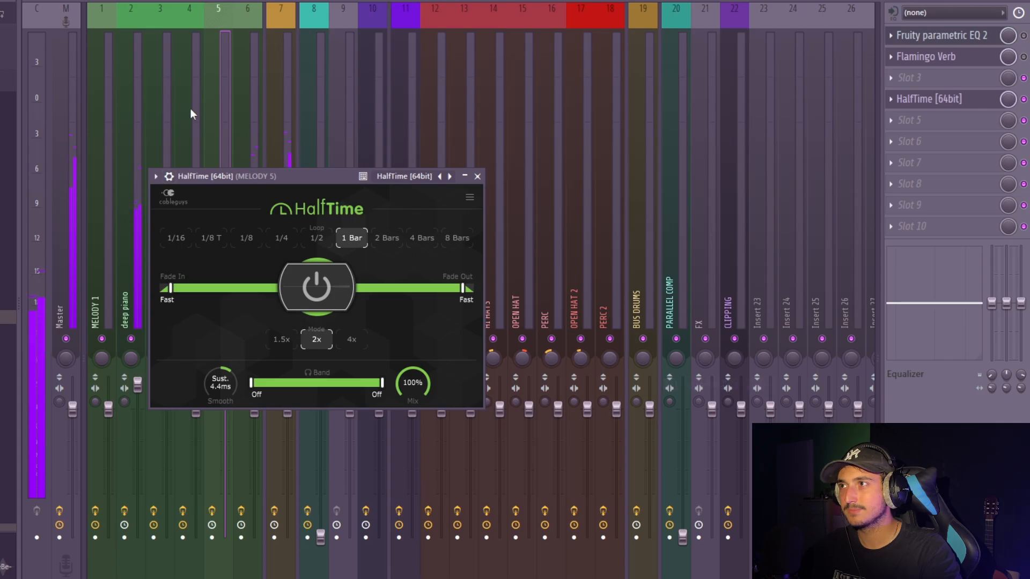
Lower the MELODY 5 mixer track, pan it to the right, and set its HalfTime loop length to 1/2.
{"action": "key", "text": "Escape"}
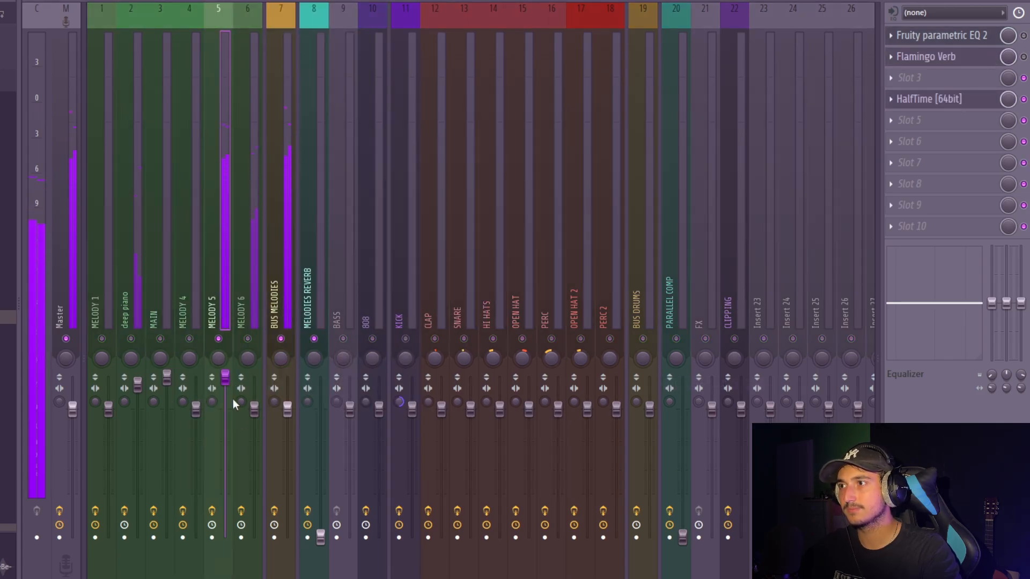
{"action": "key", "text": "F9"}
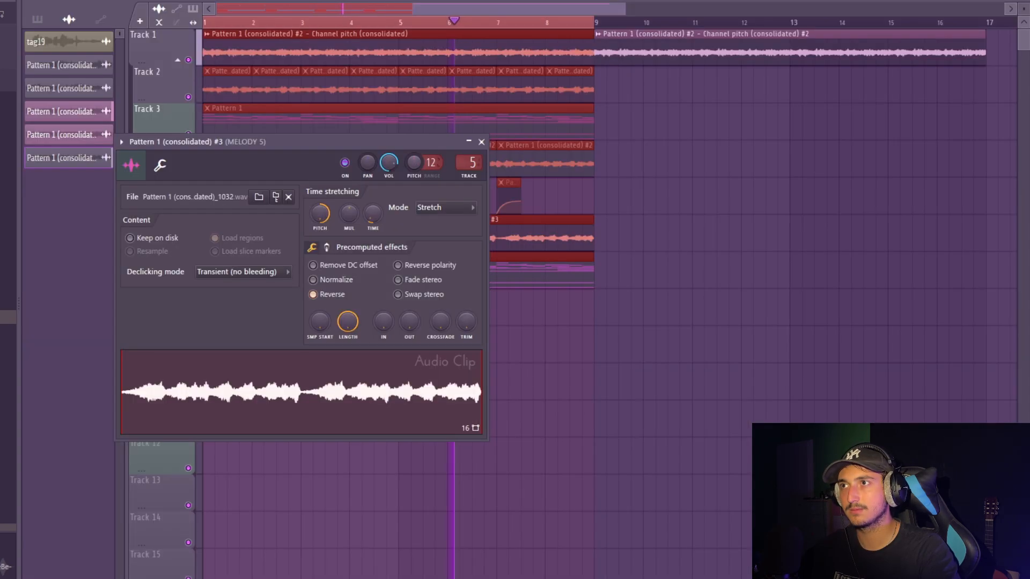
{"action": "key", "text": "F9"}
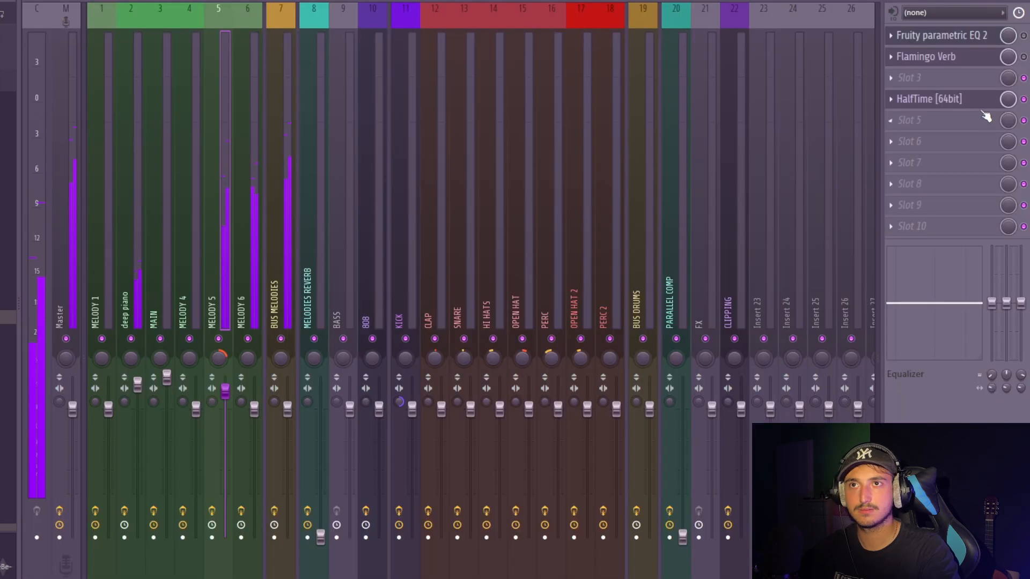
{"action": "left_click", "coordinate": [979, 107]}
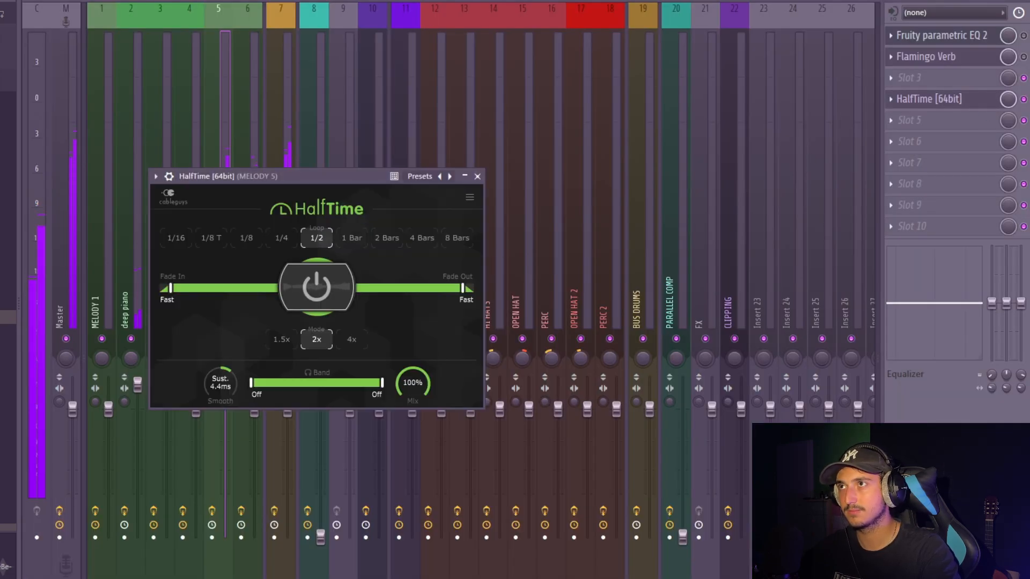
{"action": "key", "text": "F9"}
{"action": "double_click", "coordinate": [317, 247]}
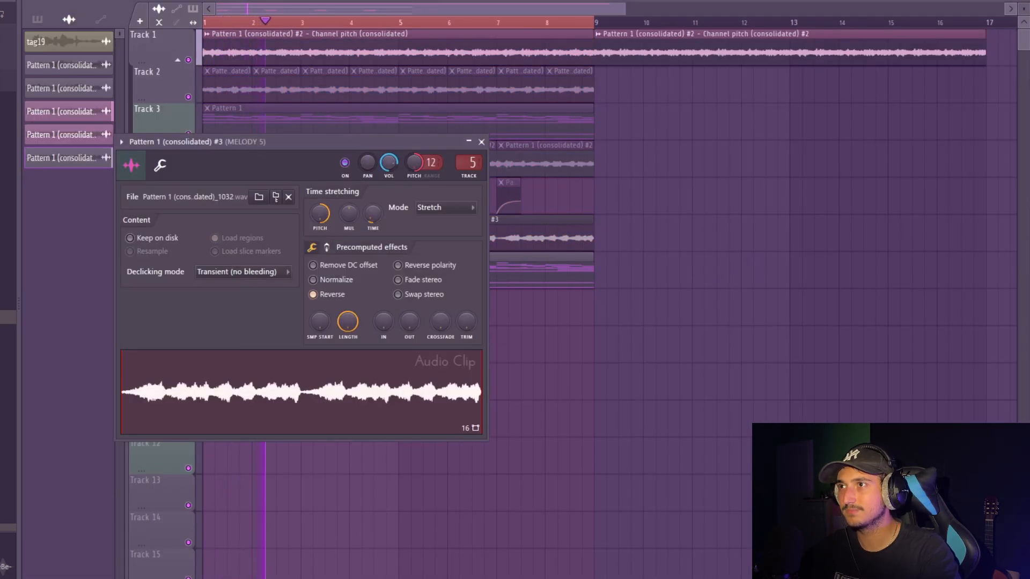
{"action": "key", "text": "Escape"}
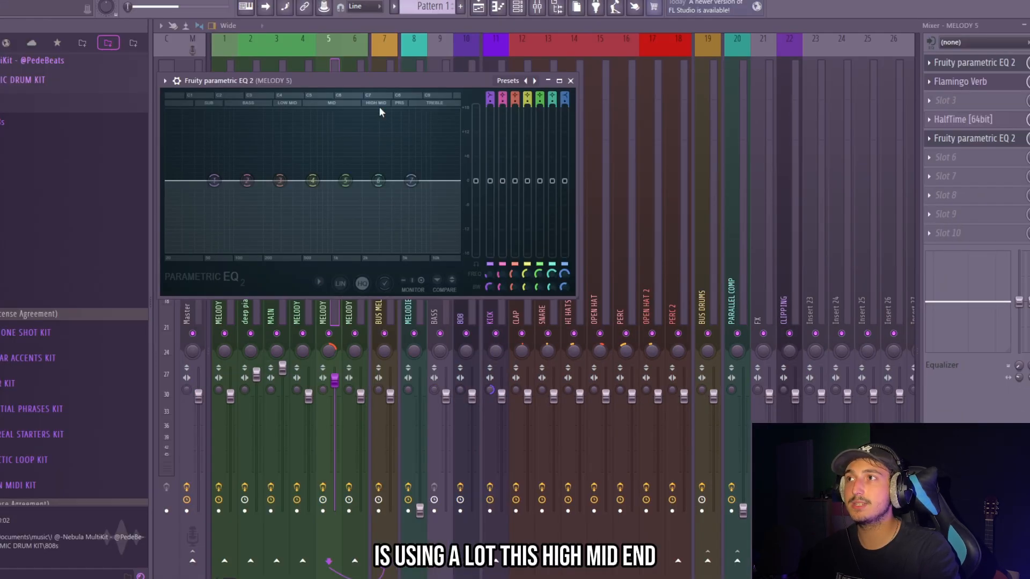
{"action": "key", "text": "space"}
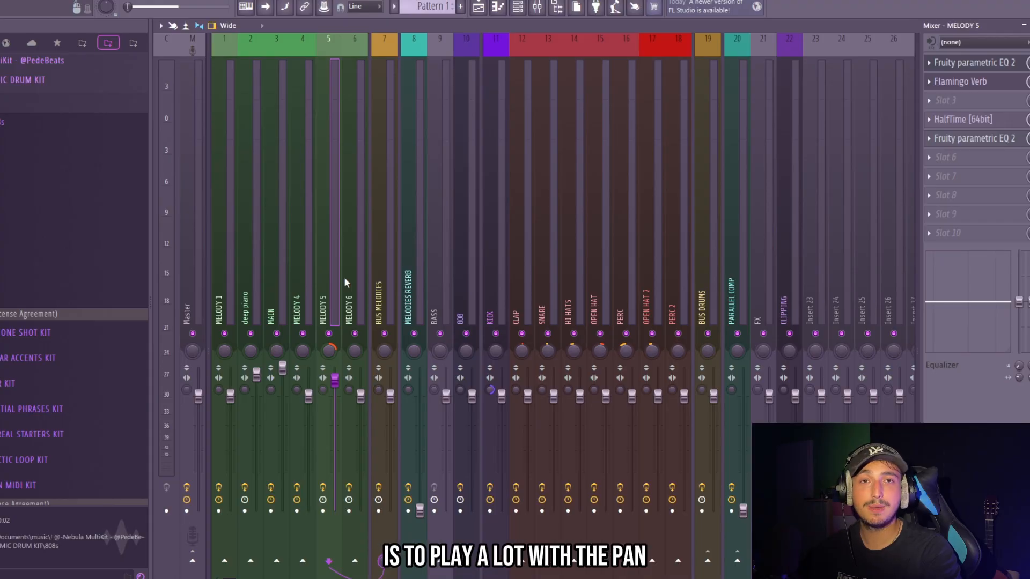
{"action": "left_click_drag", "start_coordinate": [326, 348], "coordinate": [324, 345]}
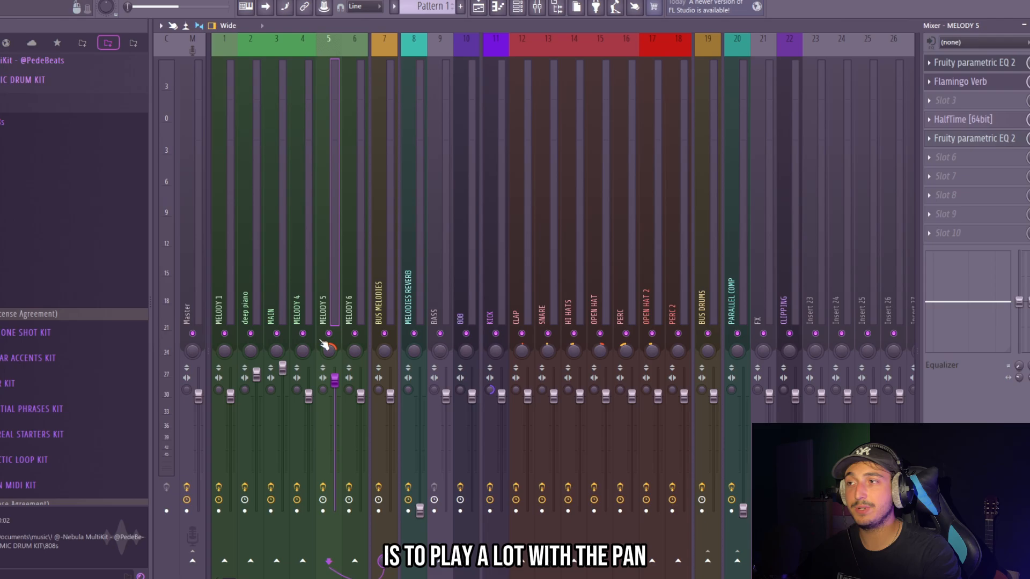
{"action": "left_click", "coordinate": [359, 288]}
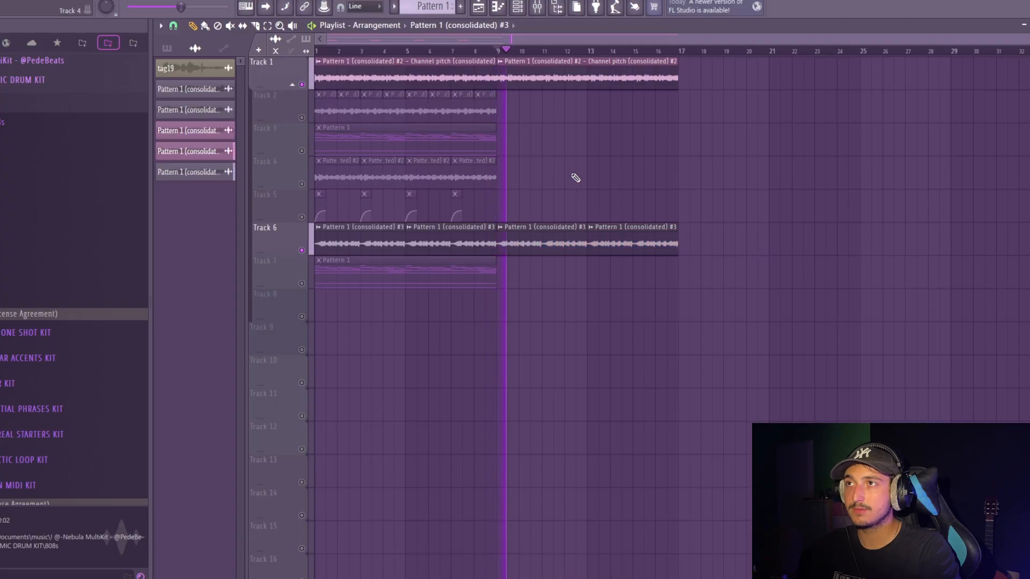
Set the playlist's time selection to run from bar 1 to bar 17.
{"action": "scroll", "coordinate": [577, 178], "scroll_direction": "up", "scroll_amount": 2}
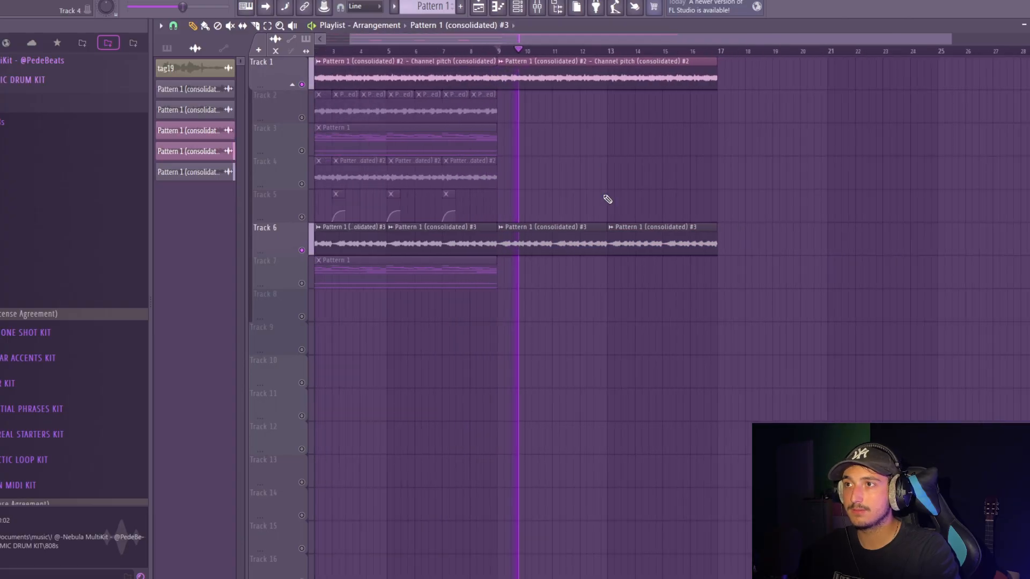
{"action": "left_click_drag", "start_coordinate": [641, 59], "coordinate": [507, 67]}
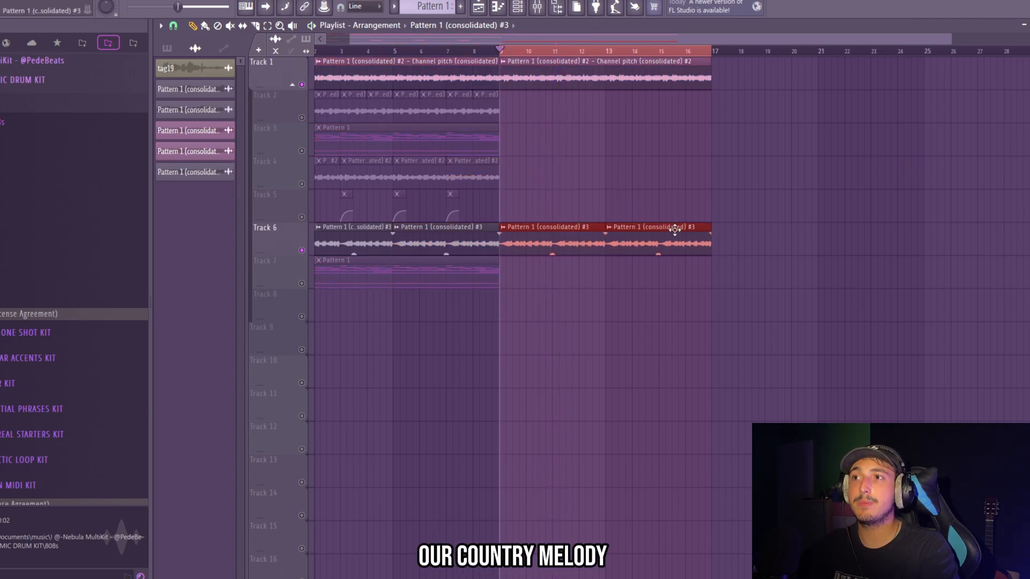
{"action": "left_click_drag", "start_coordinate": [776, 177], "coordinate": [539, 70]}
{"action": "left_click", "coordinate": [714, 117], "text": "ctrl"}
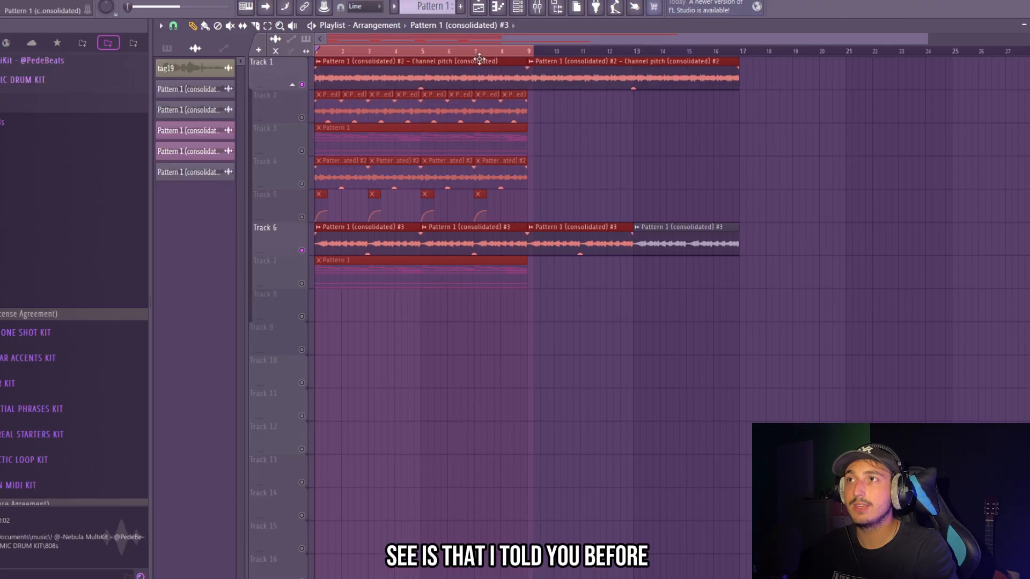
{"action": "left_click_drag", "start_coordinate": [530, 53], "coordinate": [317, 53]}
{"action": "left_click_drag", "start_coordinate": [531, 53], "coordinate": [758, 76]}
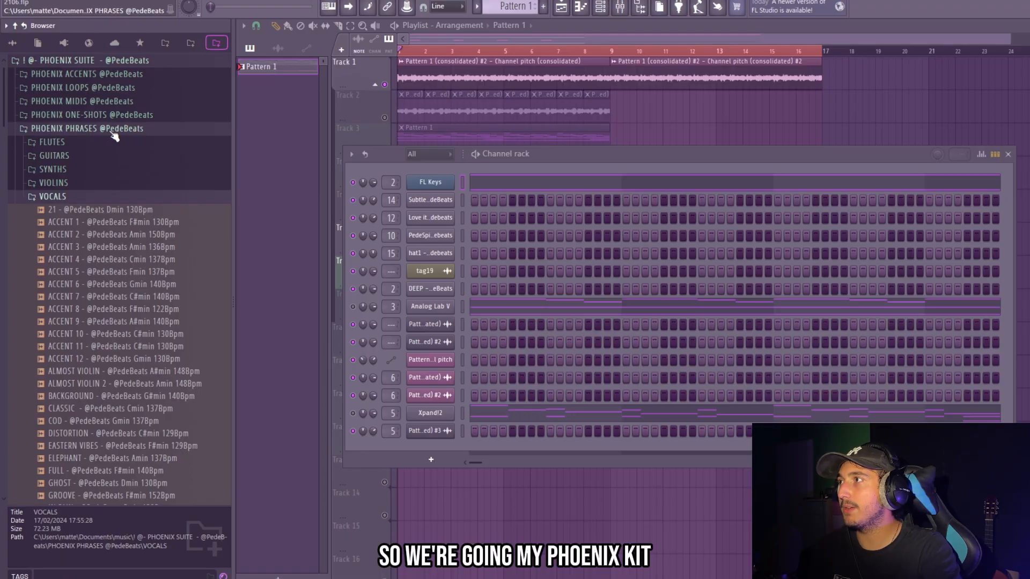
Load the ALMOST VIOLIN vocal phrase from the Phoenix kit as an audio clip and change its time-stretching mode.
{"action": "scroll", "coordinate": [155, 220], "scroll_direction": "down", "scroll_amount": 3}
{"action": "scroll", "coordinate": [155, 220], "scroll_direction": "up", "scroll_amount": 3}
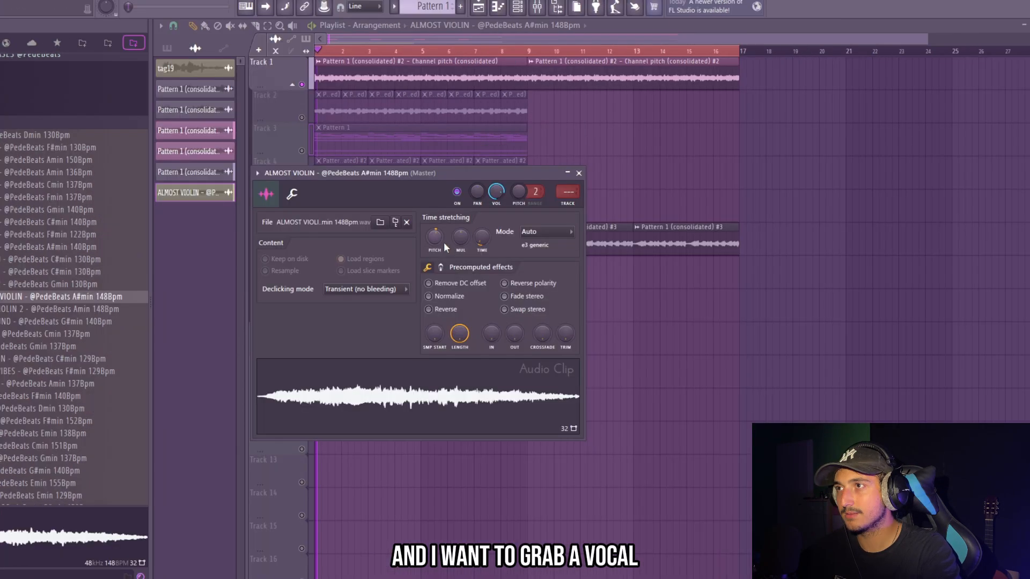
{"action": "left_click", "coordinate": [547, 231]}
{"action": "left_click", "coordinate": [550, 267]}
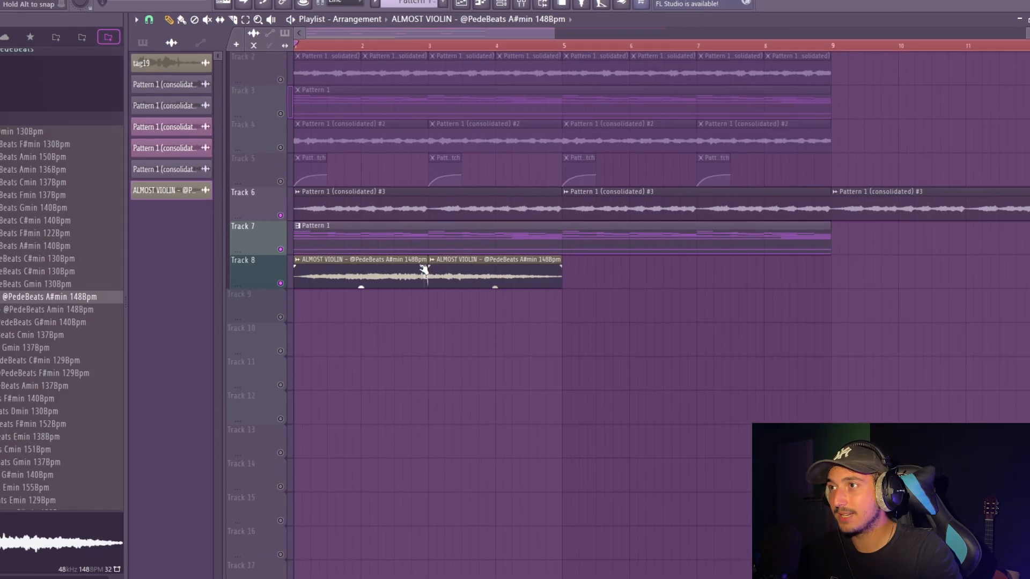
Fade out the ALMOST VIOLIN clips on Track 8, start the second one at bar 5, and extend it to bar 9.
{"action": "left_click_drag", "start_coordinate": [426, 266], "coordinate": [421, 267]}
{"action": "left_click_drag", "start_coordinate": [358, 284], "coordinate": [508, 285]}
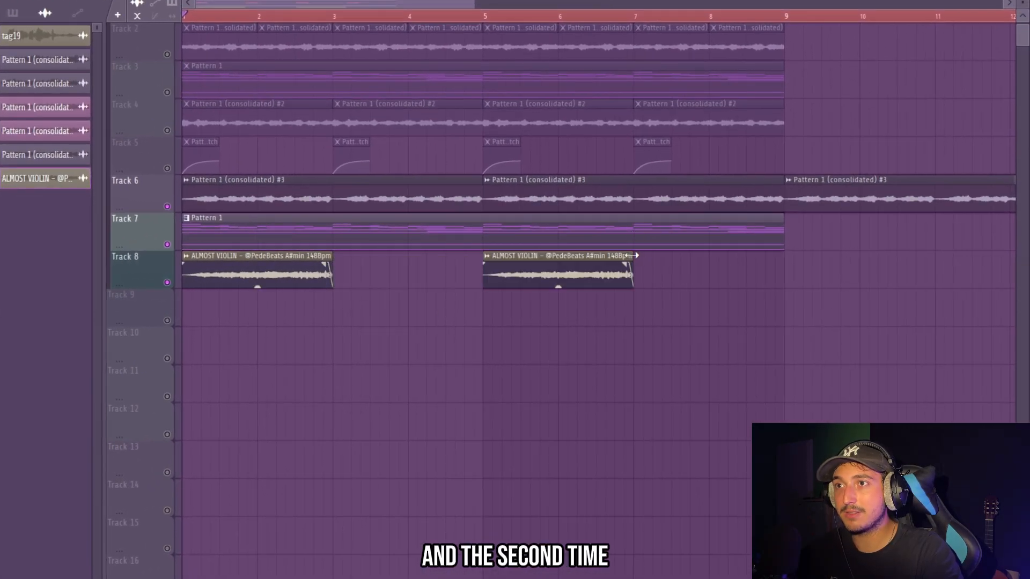
{"action": "left_click_drag", "start_coordinate": [632, 256], "coordinate": [784, 269]}
{"action": "scroll", "coordinate": [777, 291], "scroll_direction": "down", "scroll_amount": 3}
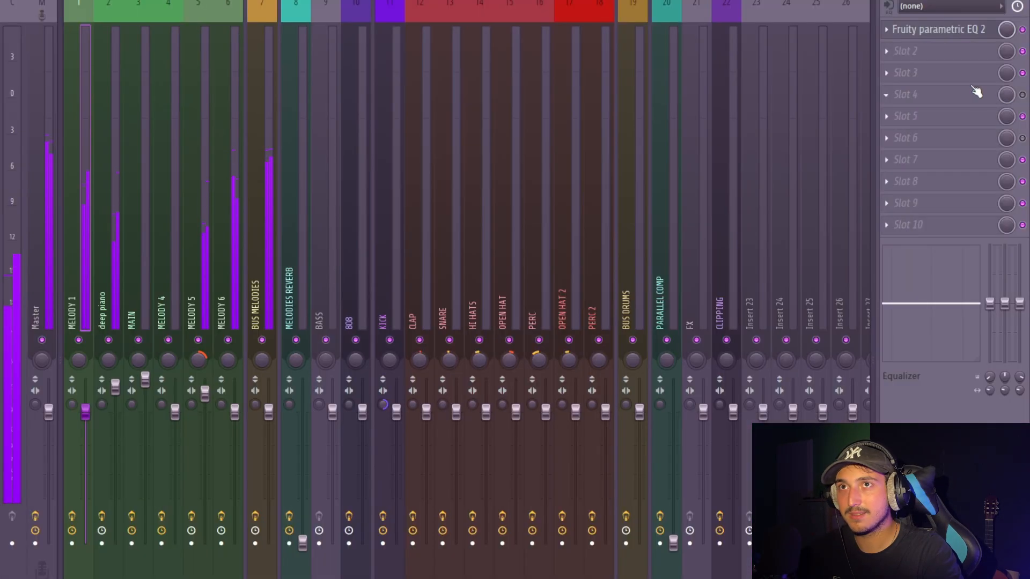
Add Fruity Reeverb 2 to the second effect slot of MELODY 1, raise the track's volume and pan it left.
{"action": "left_click", "coordinate": [928, 58]}
{"action": "left_click", "coordinate": [697, 147]}
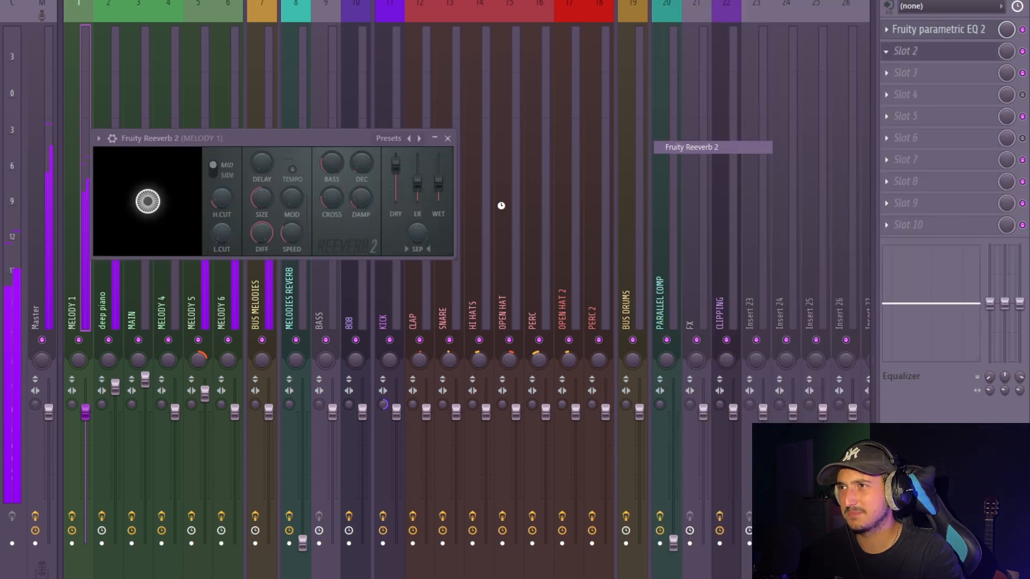
{"action": "left_click_drag", "start_coordinate": [85, 412], "coordinate": [85, 394]}
{"action": "left_click_drag", "start_coordinate": [78, 365], "coordinate": [80, 364]}
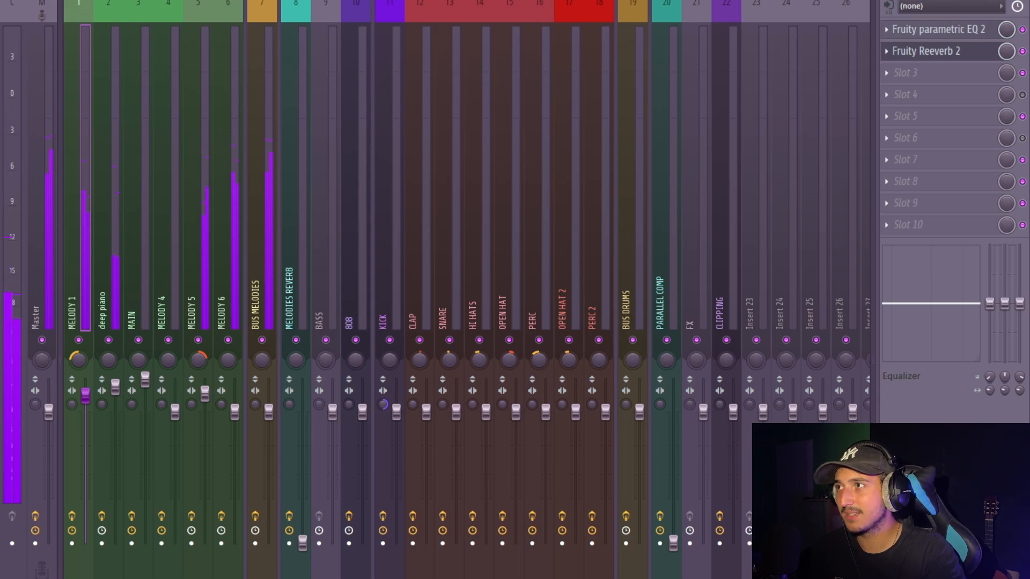
{"action": "key", "text": "F9"}
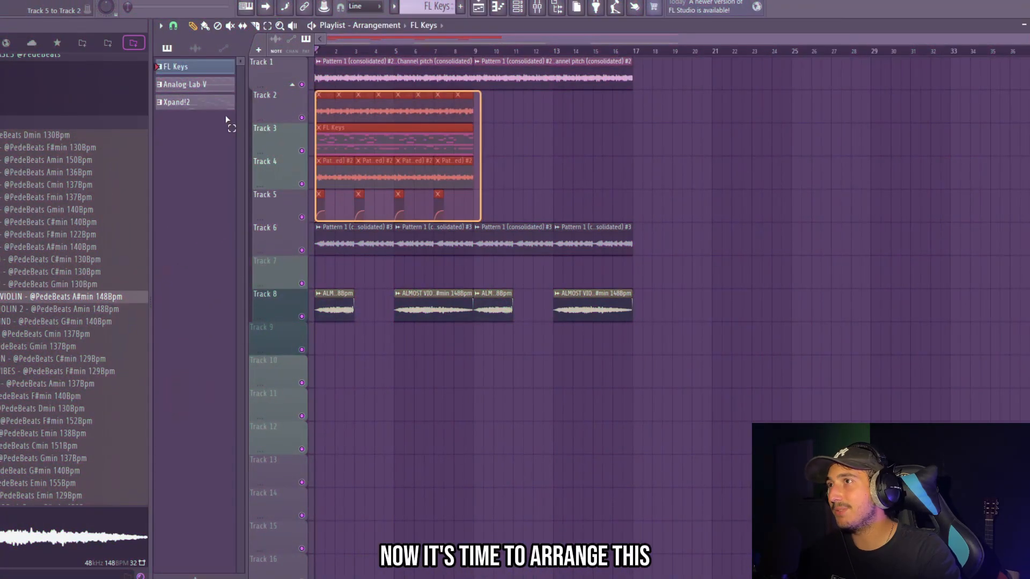
Delete the muted source clips on Tracks 2 to 5 and the ALMOST VIOLIN clip at bar 1 on Track 4.
{"action": "key", "text": "Delete"}
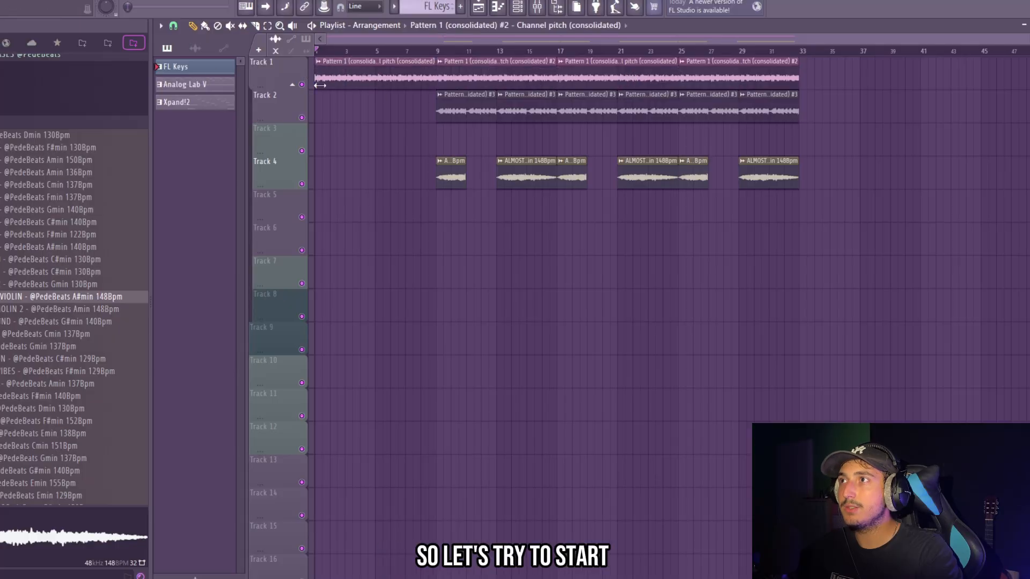
{"action": "scroll", "coordinate": [497, 184], "scroll_direction": "up", "scroll_amount": 2}
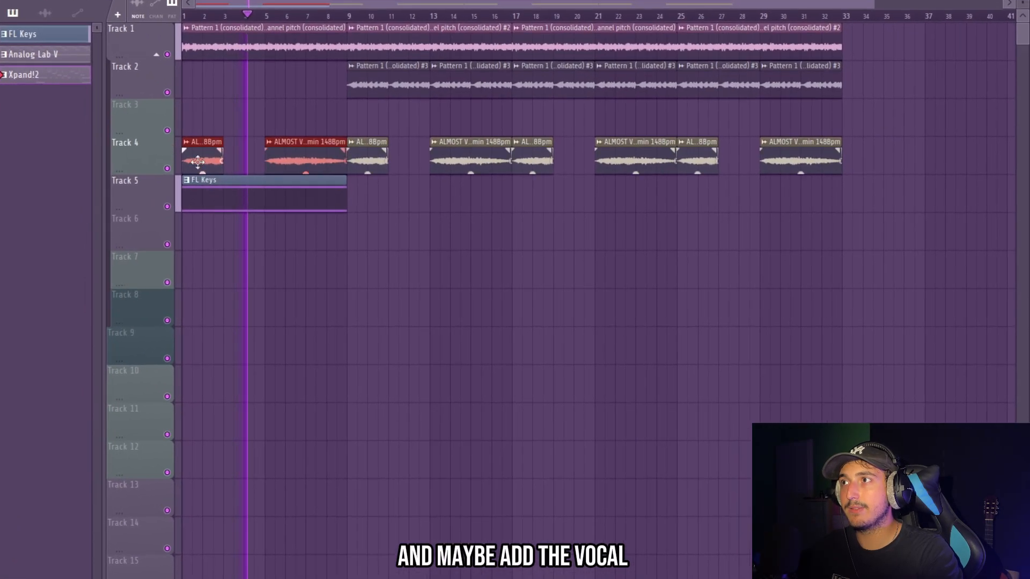
{"action": "right_click", "coordinate": [201, 161]}
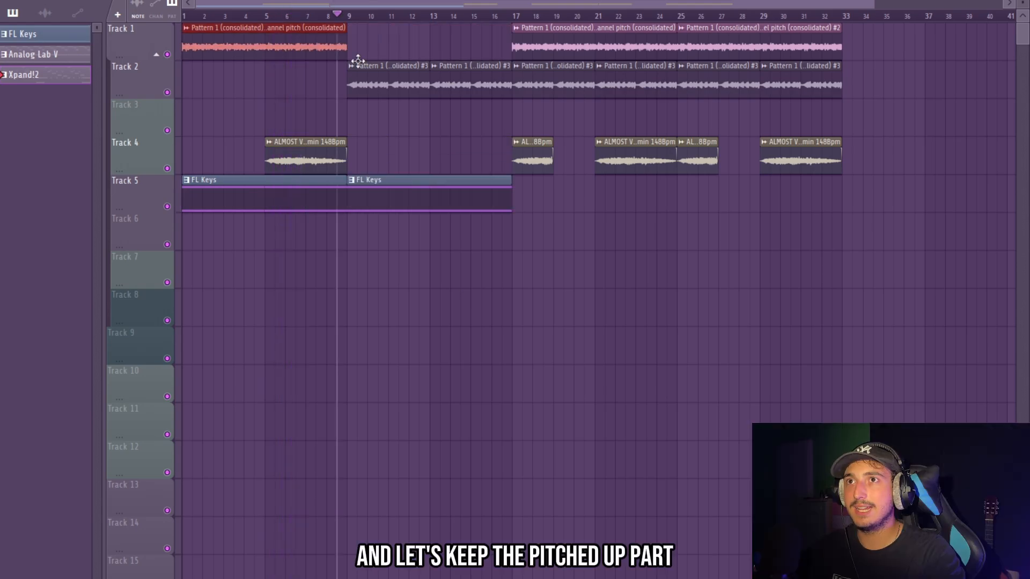
Repeat the FL Keys pattern along Track 5 up to bar 33 and remove the Track 4 vocal clips at bars 17 and 21.
{"action": "left_click", "coordinate": [358, 58]}
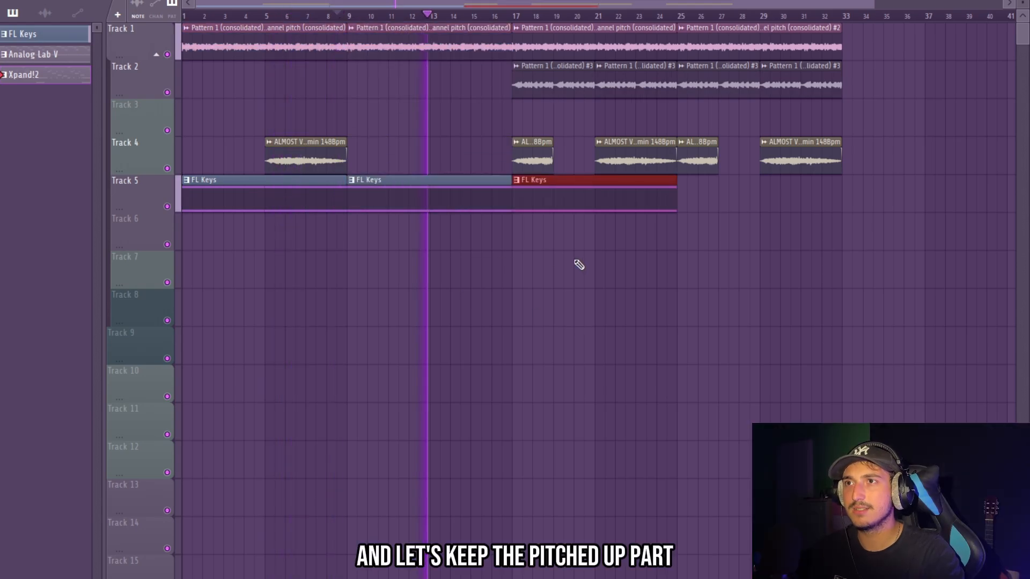
{"action": "key", "text": "ctrl+b"}
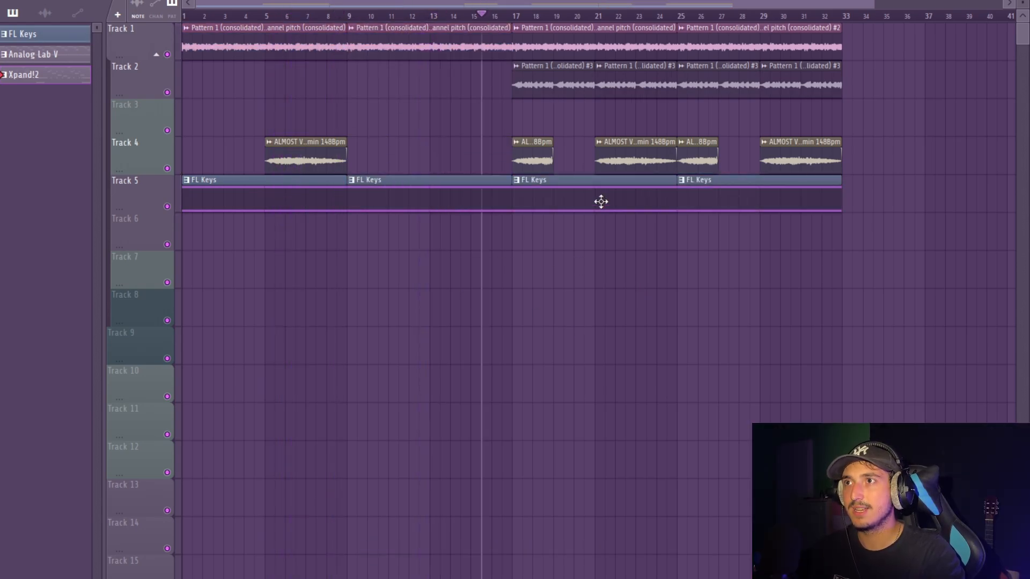
{"action": "right_click", "coordinate": [532, 158]}
{"action": "right_click", "coordinate": [616, 161]}
{"action": "key", "text": "space"}
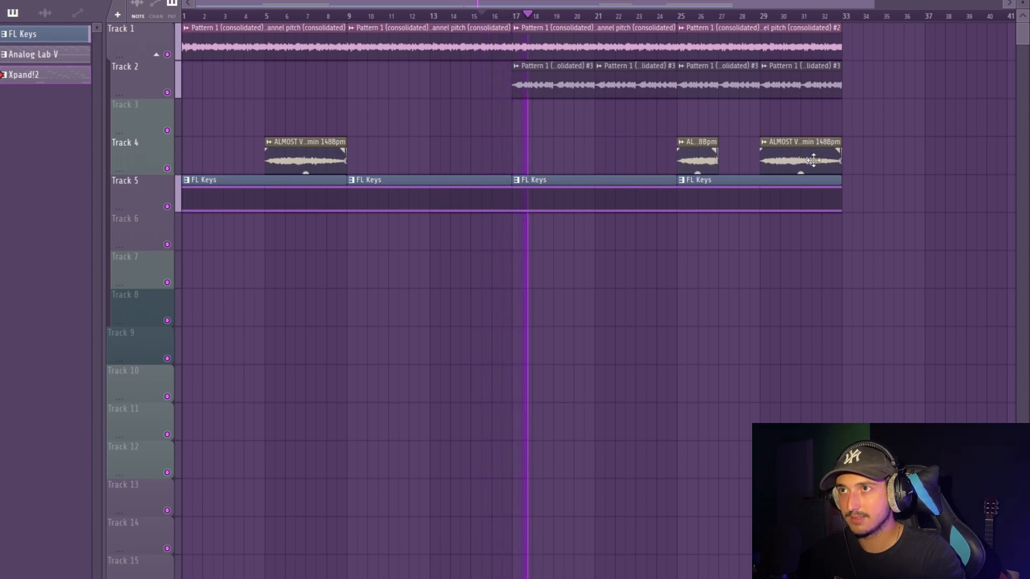
Duplicate all clips from bars 25 to 33 to bar 33 and delete the Track 4 vocal clips at bars 25 and 29.
{"action": "scroll", "coordinate": [793, 231], "scroll_direction": "down", "scroll_amount": 1}
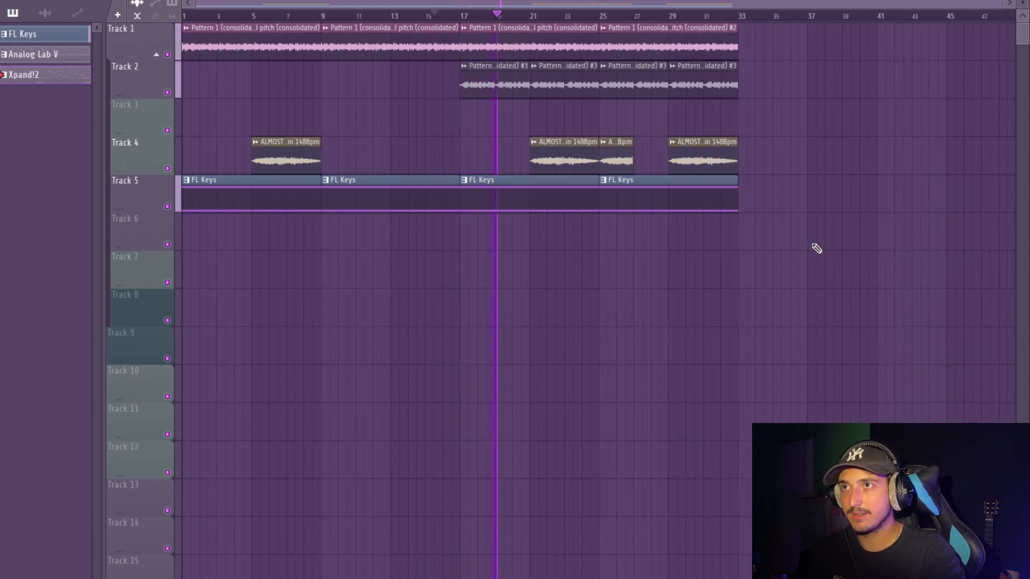
{"action": "left_click_drag", "start_coordinate": [774, 250], "coordinate": [610, 27]}
{"action": "key", "text": "ctrl+b"}
{"action": "right_click", "coordinate": [679, 165]}
{"action": "right_click", "coordinate": [625, 162]}
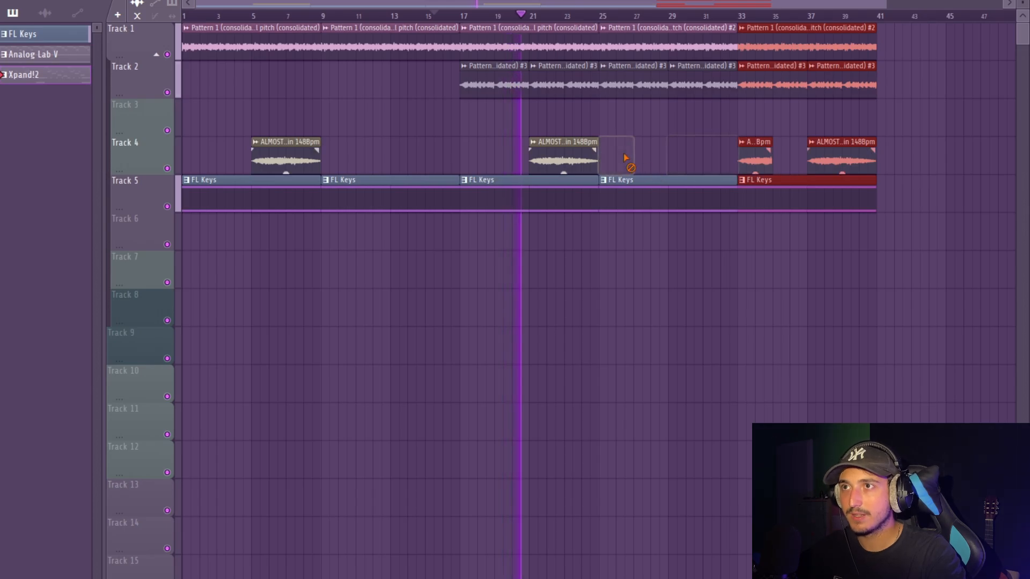
Remove the Track 2 clips between bars 25 and 33.
{"action": "scroll", "coordinate": [579, 163], "scroll_direction": "up", "scroll_amount": 3}
{"action": "left_click_drag", "start_coordinate": [635, 161], "coordinate": [532, 169]}
{"action": "scroll", "coordinate": [585, 199], "scroll_direction": "down", "scroll_amount": 3}
{"action": "left_click", "coordinate": [655, 255], "text": "ctrl"}
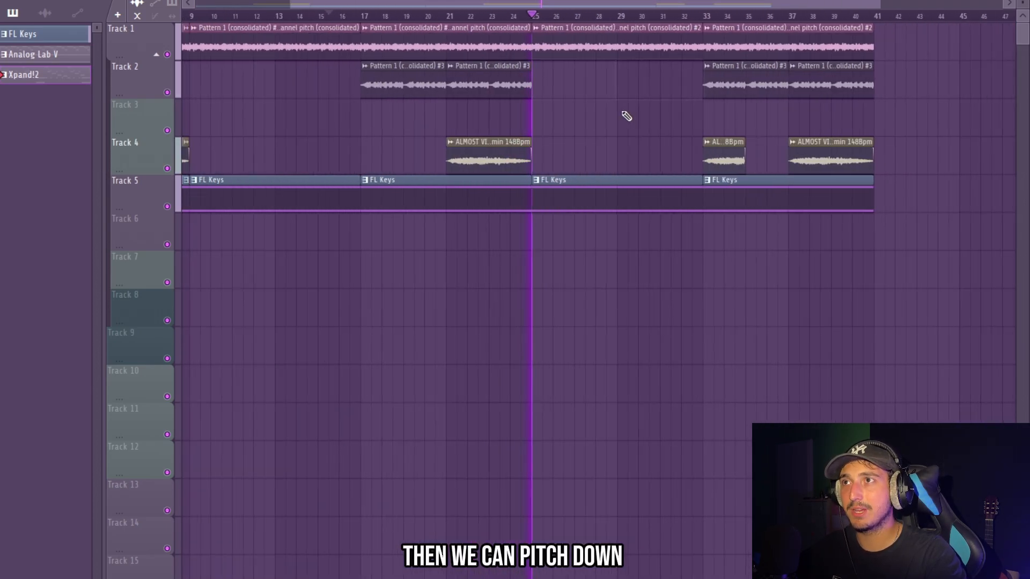
Delete the Track 4 vocal clips at bars 33 and 37.
{"action": "scroll", "coordinate": [626, 114], "scroll_direction": "up", "scroll_amount": 1}
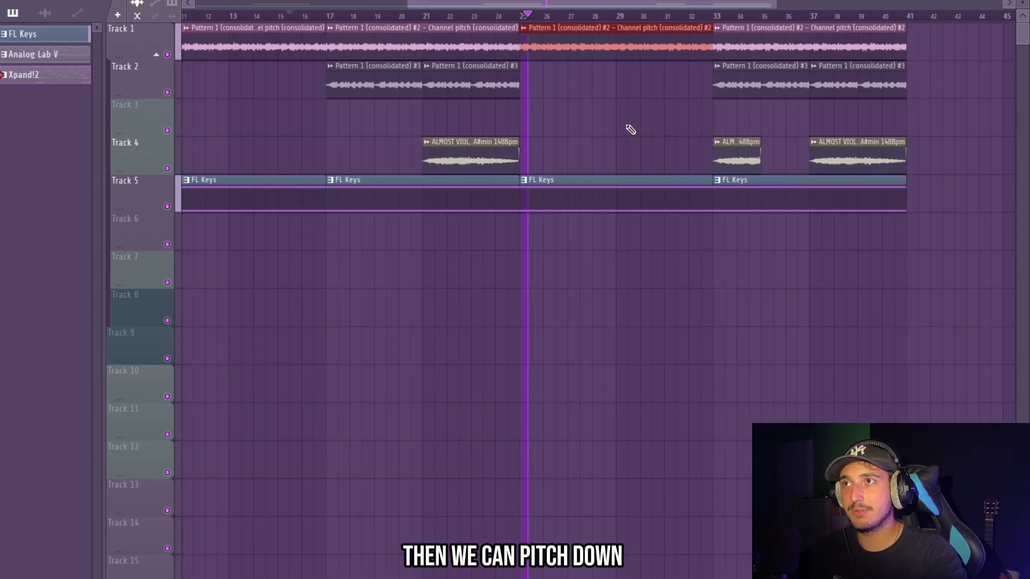
{"action": "scroll", "coordinate": [554, 156], "scroll_direction": "down", "scroll_amount": 2}
{"action": "scroll", "coordinate": [586, 145], "scroll_direction": "down", "scroll_amount": 2}
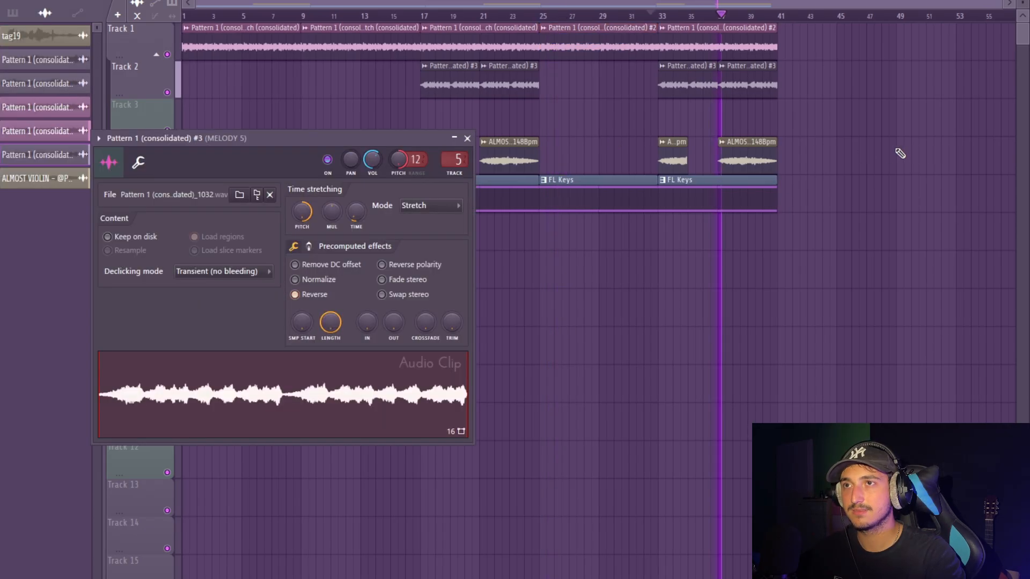
{"action": "key", "text": "Escape"}
{"action": "left_click_drag", "start_coordinate": [844, 236], "coordinate": [645, 159]}
{"action": "key", "text": "ctrl+a"}
{"action": "left_click_drag", "start_coordinate": [852, 124], "coordinate": [692, 81]}
{"action": "key", "text": "ctrl+a"}
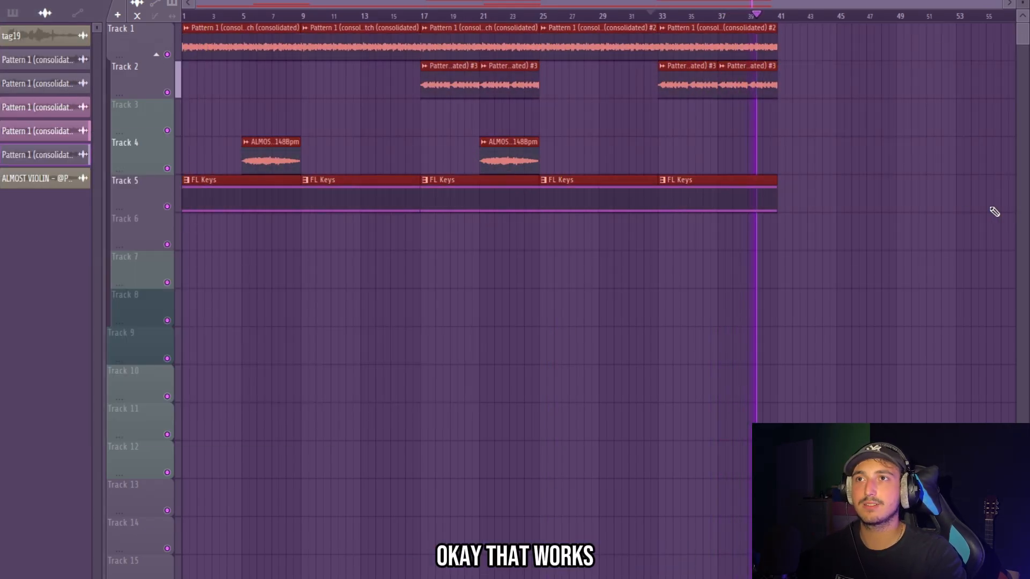
{"action": "left_click_drag", "start_coordinate": [953, 270], "coordinate": [185, 32]}
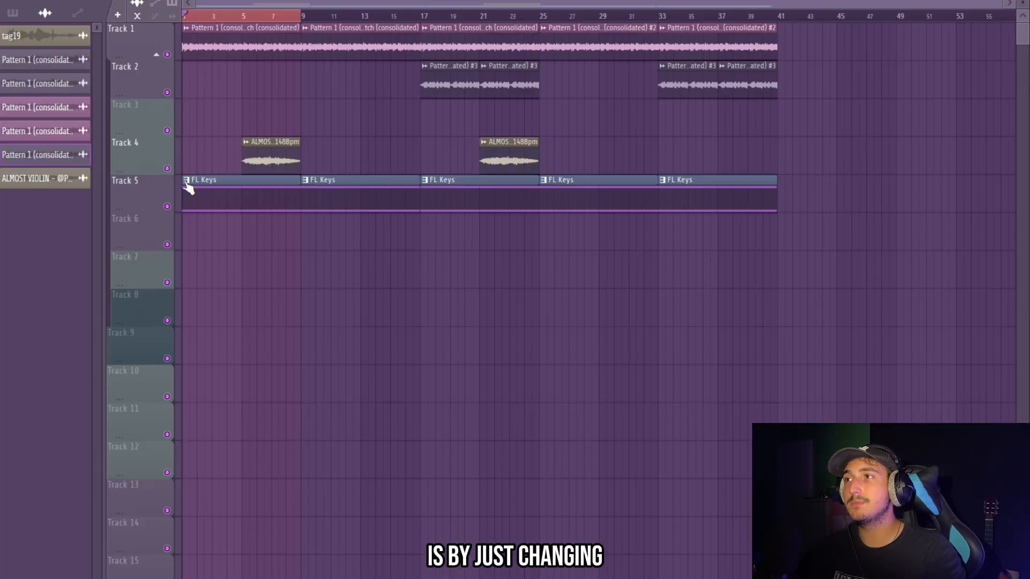
Make the FL Keys clip at bar 1 of Track 5 unique and shorten its first B1 and B2 notes to two bars.
{"action": "left_click", "coordinate": [186, 182]}
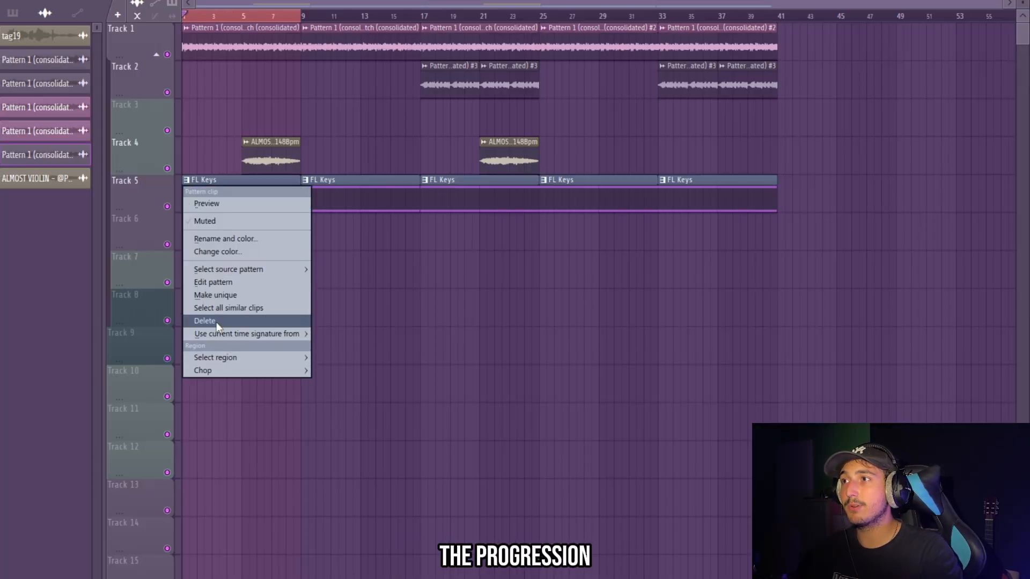
{"action": "left_click", "coordinate": [217, 295]}
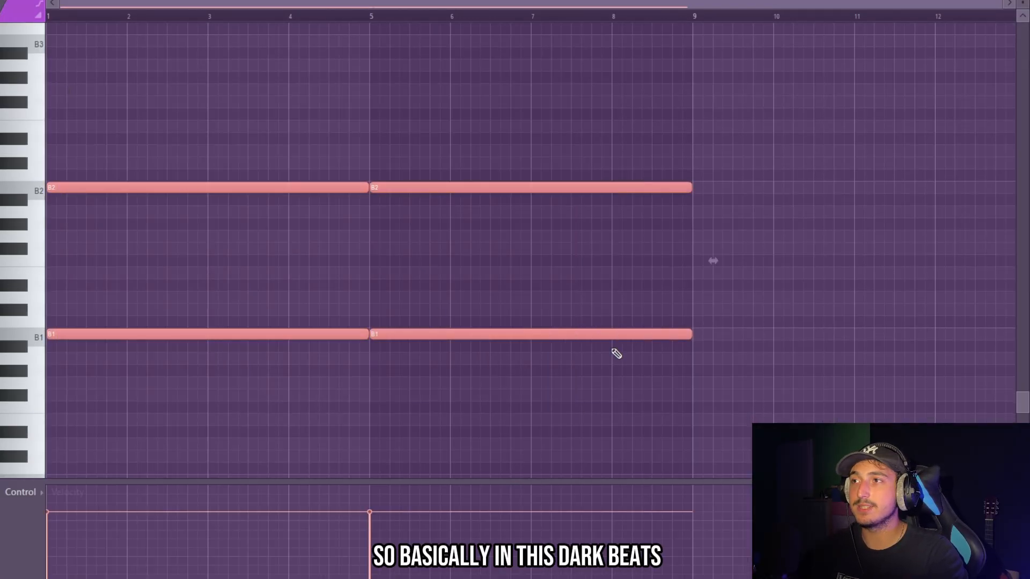
{"action": "left_click_drag", "start_coordinate": [589, 401], "coordinate": [182, 97]}
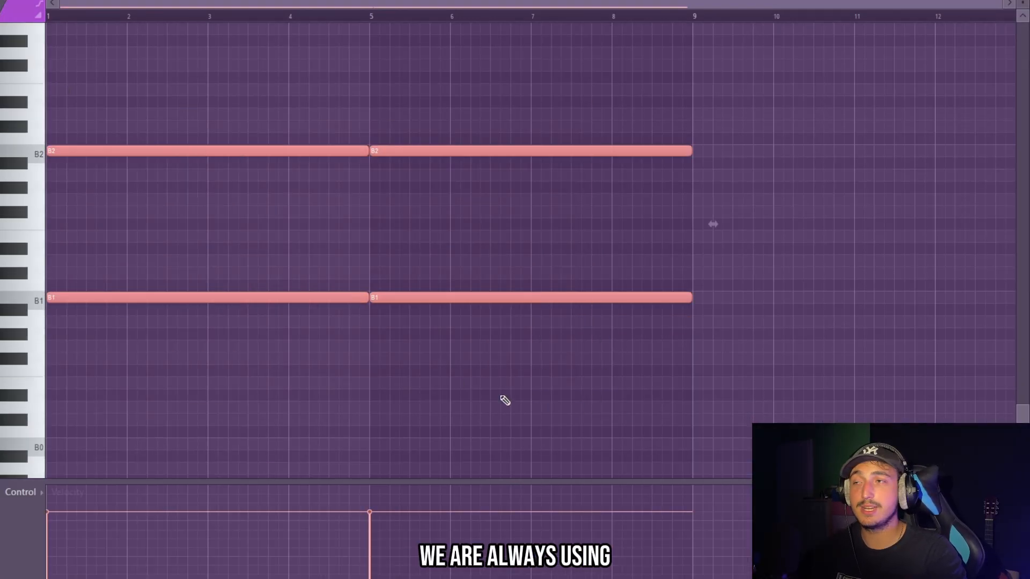
{"action": "left_click_drag", "start_coordinate": [523, 410], "coordinate": [274, 141]}
{"action": "scroll", "coordinate": [143, 110], "scroll_direction": "up", "scroll_amount": 2}
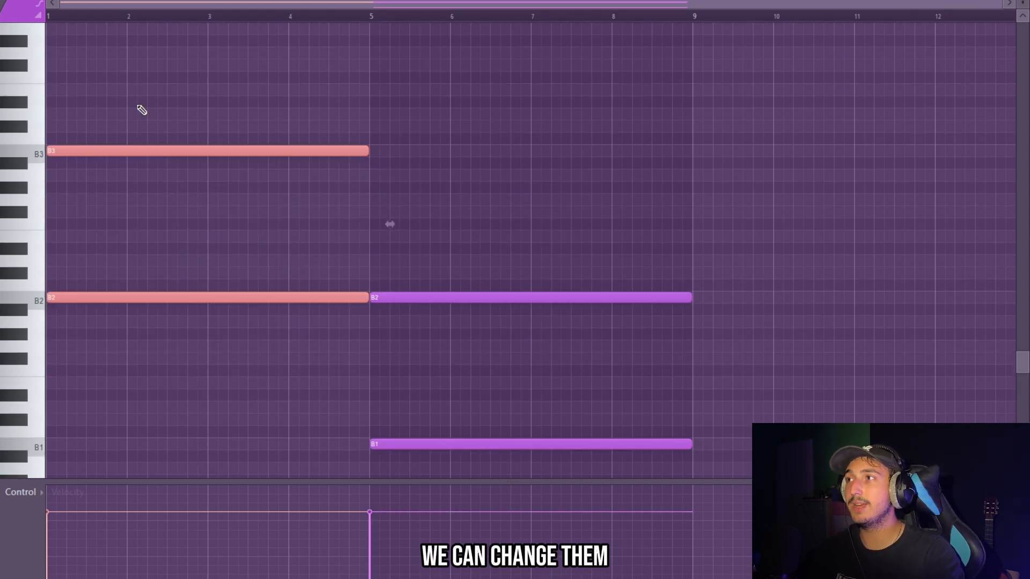
{"action": "key", "text": "Down"}
{"action": "key", "text": "Down"}
{"action": "key", "text": "Down"}
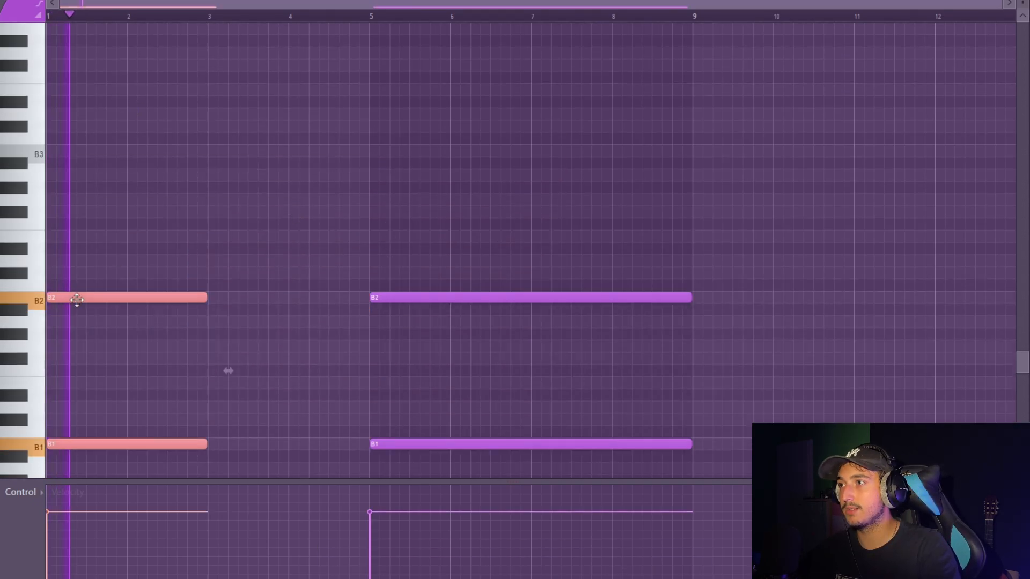
Copy the first two-note octave to bar 3 as D2 and D3, and raise the bar 5 octave to G2 and G3.
{"action": "left_click_drag", "start_coordinate": [78, 296], "coordinate": [250, 261]}
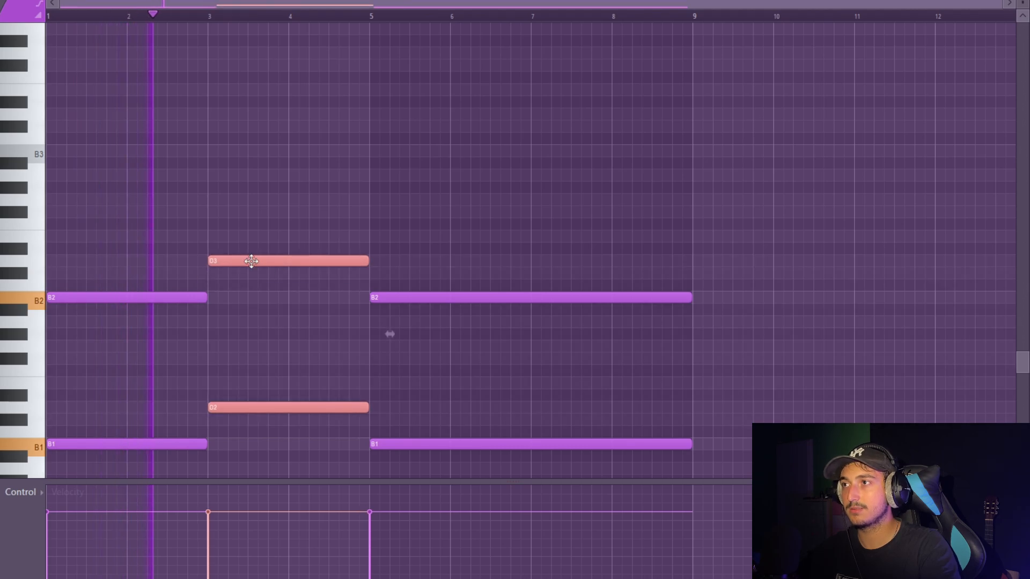
{"action": "scroll", "coordinate": [419, 404], "scroll_direction": "down", "scroll_amount": 3}
{"action": "left_click_drag", "start_coordinate": [418, 404], "coordinate": [445, 134]}
{"action": "scroll", "coordinate": [418, 252], "scroll_direction": "up", "scroll_amount": 1}
{"action": "scroll", "coordinate": [419, 251], "scroll_direction": "up", "scroll_amount": 2}
{"action": "left_click_drag", "start_coordinate": [395, 295], "coordinate": [397, 195]}
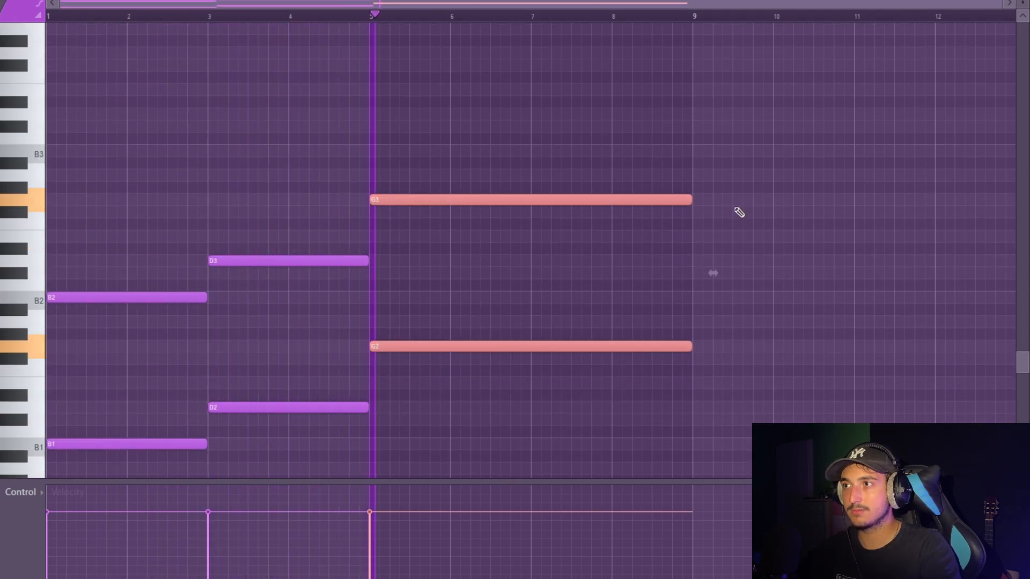
Shorten the G octave to end at bar 7 and duplicate it to bar 7 as an E octave.
{"action": "left_click_drag", "start_coordinate": [686, 202], "coordinate": [550, 245]}
{"action": "key", "text": "ctrl+b"}
{"action": "scroll", "coordinate": [596, 273], "scroll_direction": "down", "scroll_amount": 4}
{"action": "left_click_drag", "start_coordinate": [789, 363], "coordinate": [152, 45]}
{"action": "scroll", "coordinate": [239, 151], "scroll_direction": "up", "scroll_amount": 2}
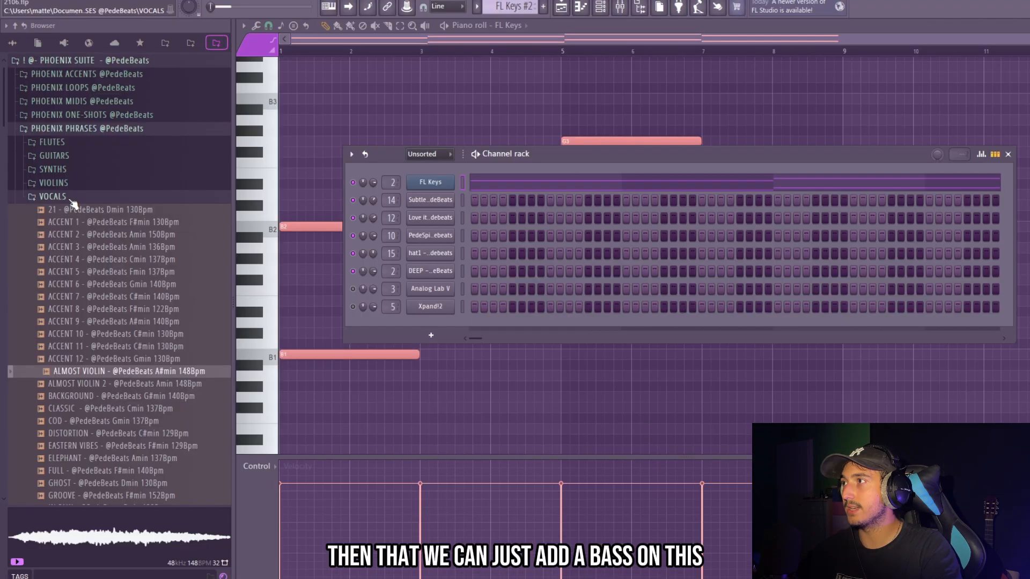
Add the SPACE 1 bass sample from the PHOENIX ONE-SHOTS folder as a new channel.
{"action": "left_click", "coordinate": [53, 197]}
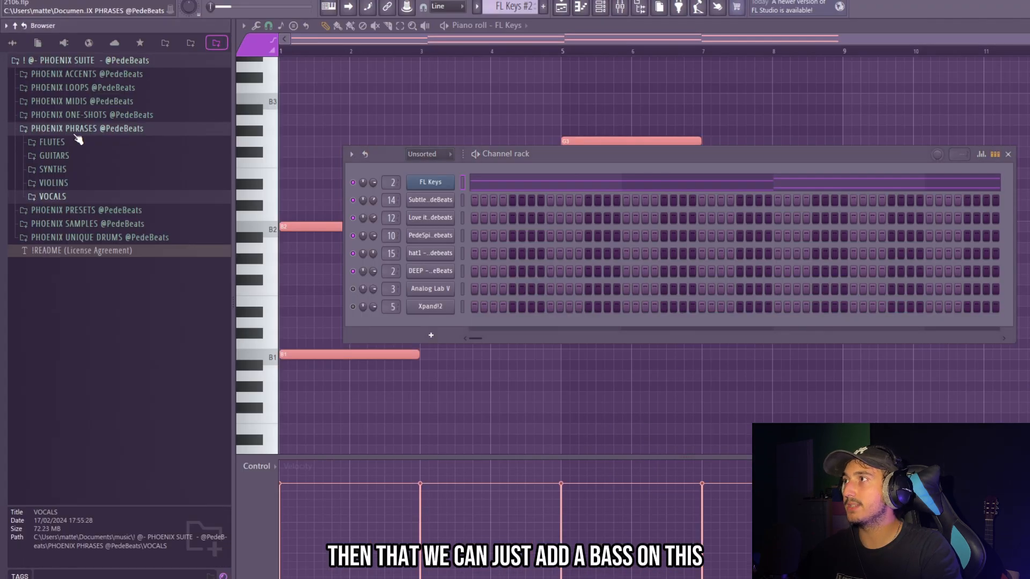
{"action": "left_click", "coordinate": [88, 130]}
{"action": "left_click", "coordinate": [92, 115]}
{"action": "left_click", "coordinate": [75, 353]}
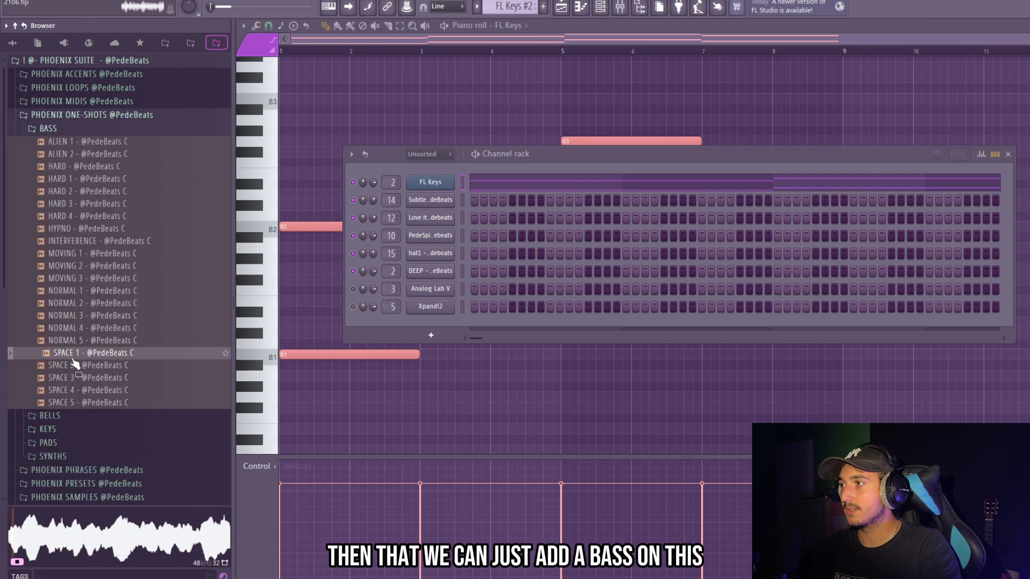
{"action": "left_click_drag", "start_coordinate": [74, 358], "coordinate": [454, 334]}
Copy the FL Keys progression to the SPACE 1 bass as single notes B4, D5, G and E5, lowering the G to G4.
{"action": "right_click", "coordinate": [449, 186]}
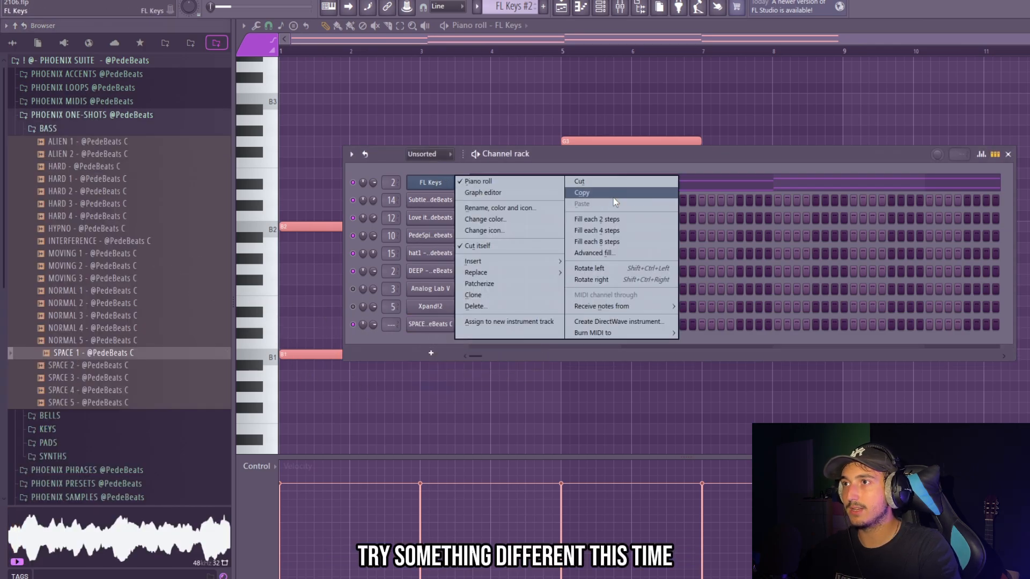
{"action": "left_click", "coordinate": [613, 196]}
{"action": "left_click_drag", "start_coordinate": [834, 335], "coordinate": [279, 180]}
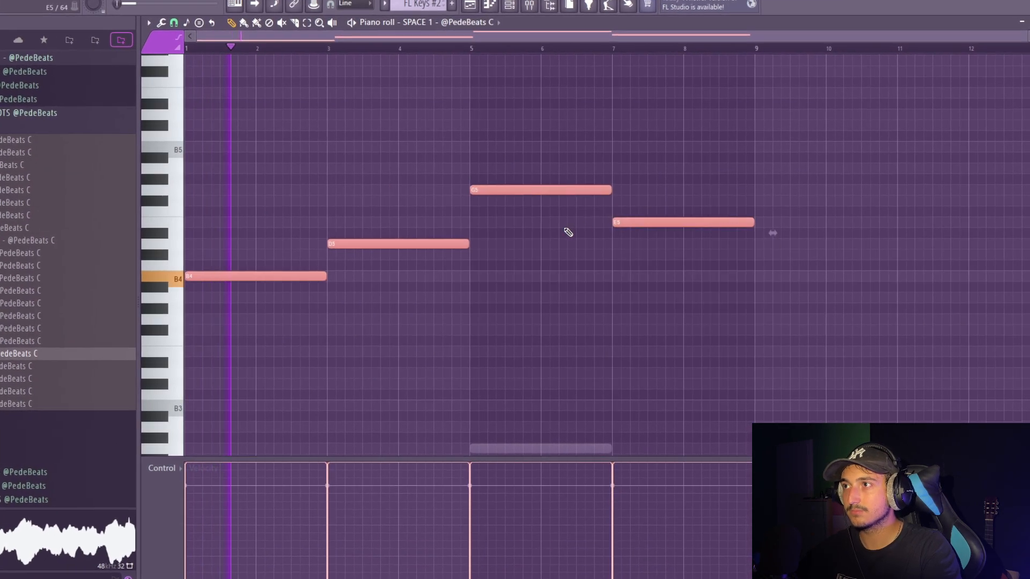
{"action": "left_click_drag", "start_coordinate": [568, 232], "coordinate": [516, 68]}
{"action": "key", "text": "ctrl+Down"}
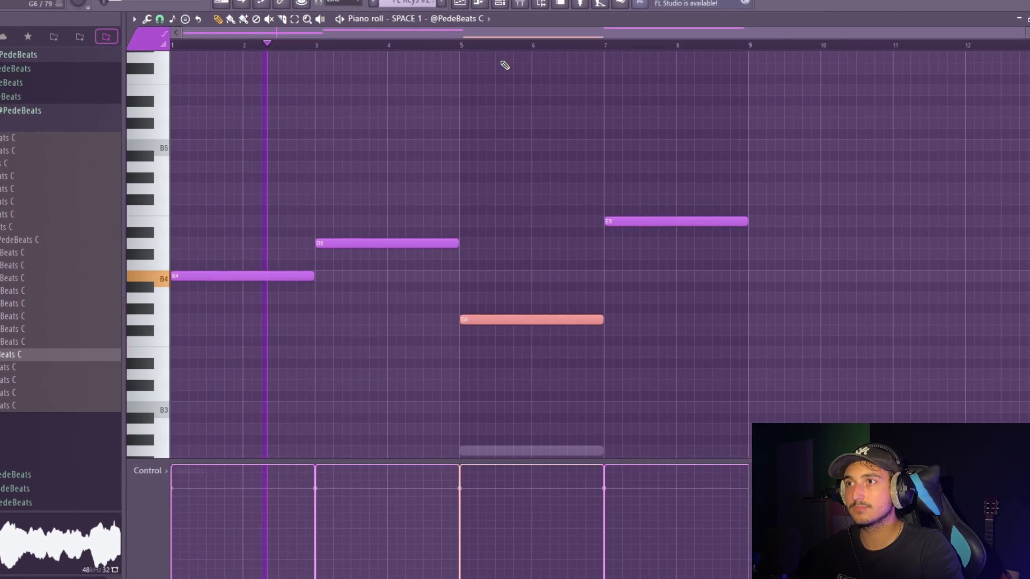
{"action": "left_click_drag", "start_coordinate": [878, 334], "coordinate": [279, 203]}
{"action": "left_click_drag", "start_coordinate": [799, 346], "coordinate": [258, 199]}
{"action": "left_click_drag", "start_coordinate": [833, 348], "coordinate": [268, 198]}
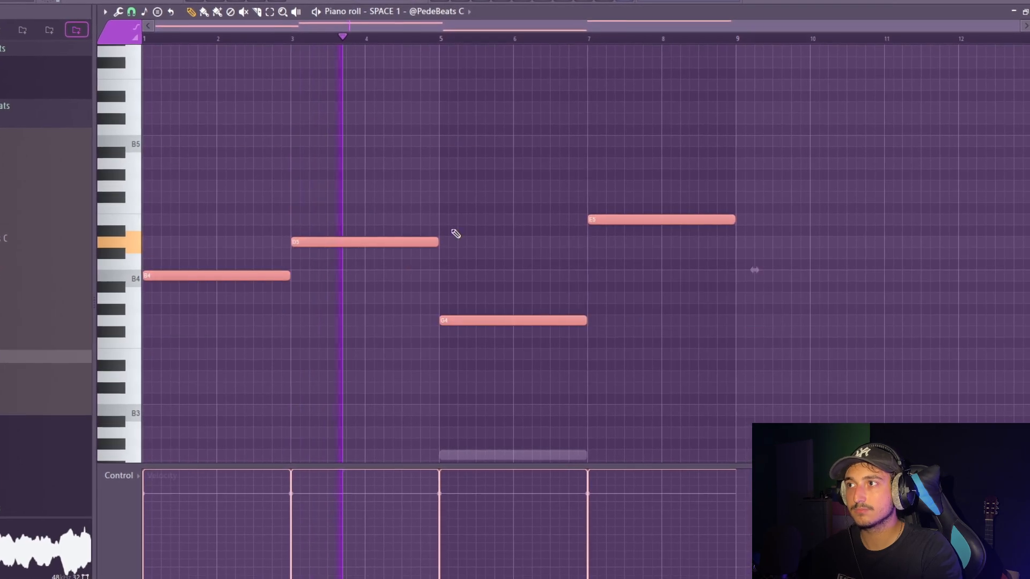
{"action": "left_click_drag", "start_coordinate": [874, 402], "coordinate": [268, 199]}
{"action": "left_click_drag", "start_coordinate": [782, 359], "coordinate": [44, 167]}
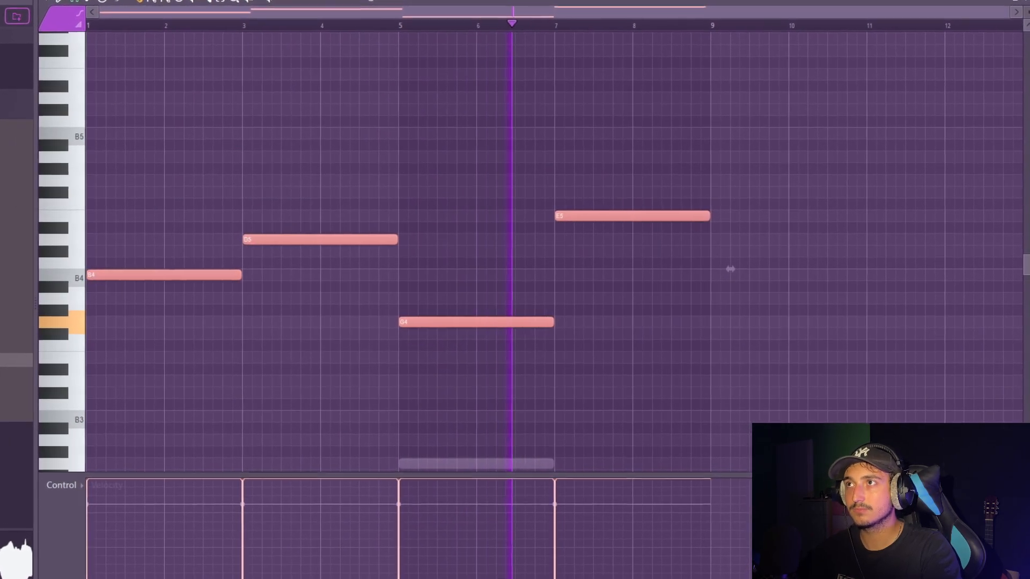
Slice the FL Keys #2 clip on Track 5 at about bar 8.5 to create a pause before bar 9.
{"action": "key", "text": "F5"}
{"action": "right_click", "coordinate": [333, 24]}
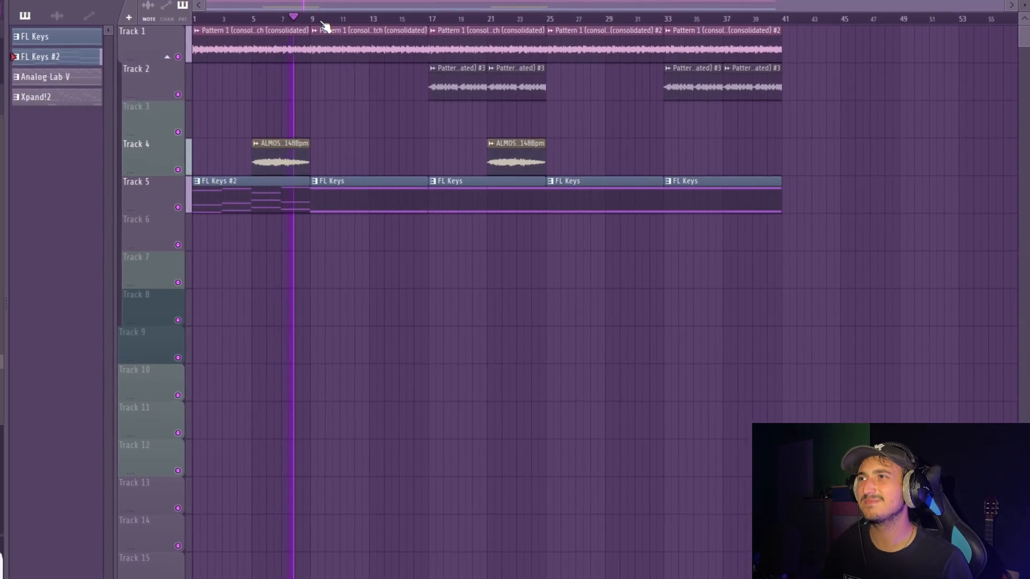
{"action": "scroll", "coordinate": [208, 202], "scroll_direction": "up", "scroll_amount": 4}
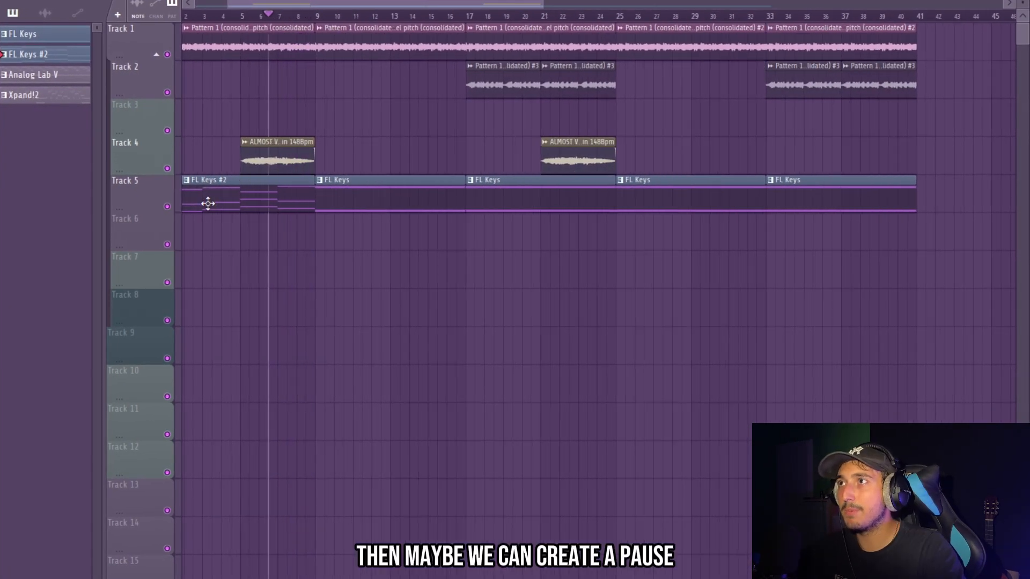
{"action": "key", "text": "c"}
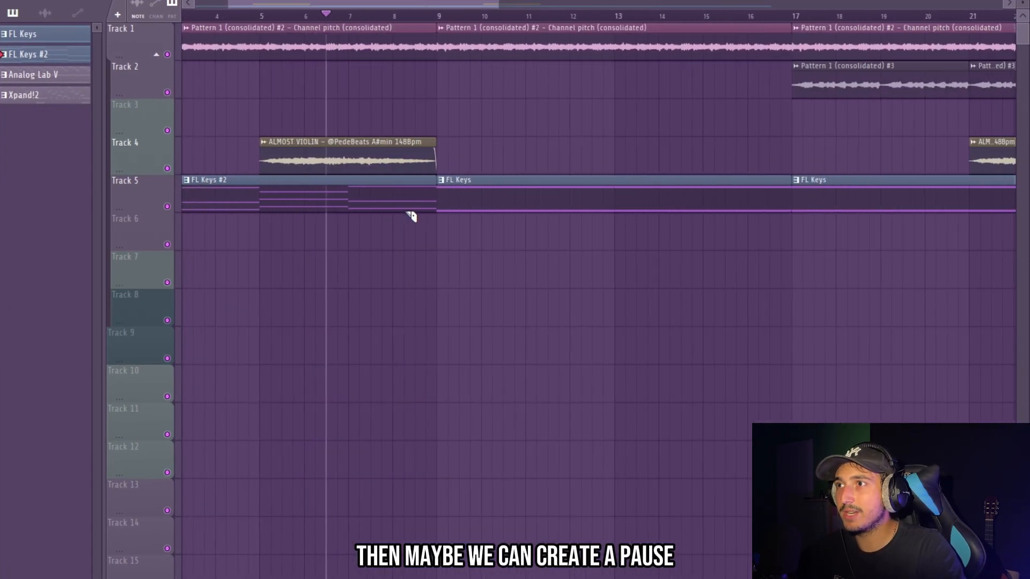
{"action": "left_click_drag", "start_coordinate": [415, 206], "coordinate": [420, 206]}
{"action": "scroll", "coordinate": [440, 211], "scroll_direction": "down", "scroll_amount": 2}
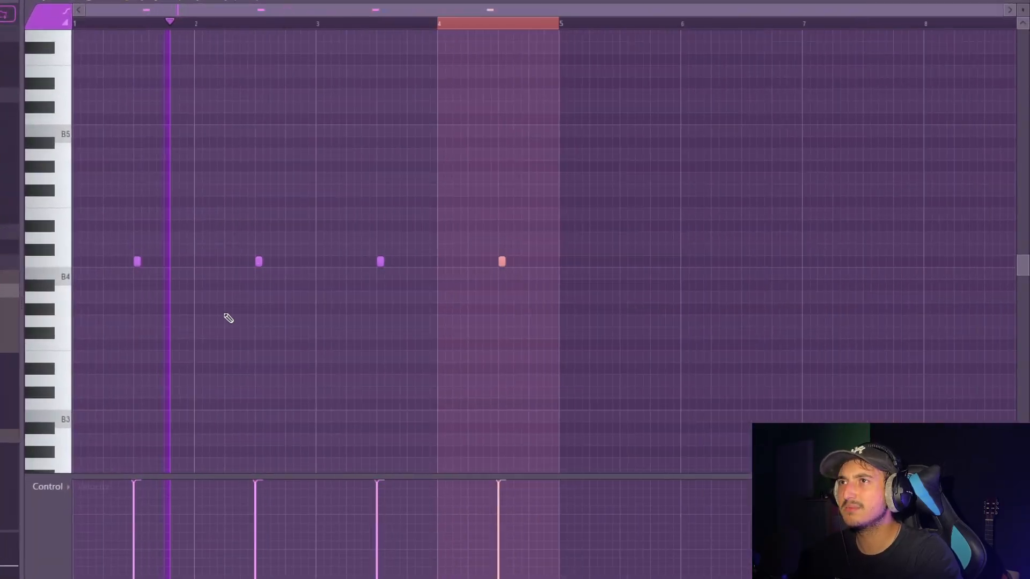
Repeat the one-bar HARD 2 hit through bar 8 of the drums pattern.
{"action": "key", "text": "ctrl+b"}
{"action": "key", "text": "ctrl+b"}
{"action": "key", "text": "ctrl+b"}
{"action": "key", "text": "ctrl+b"}
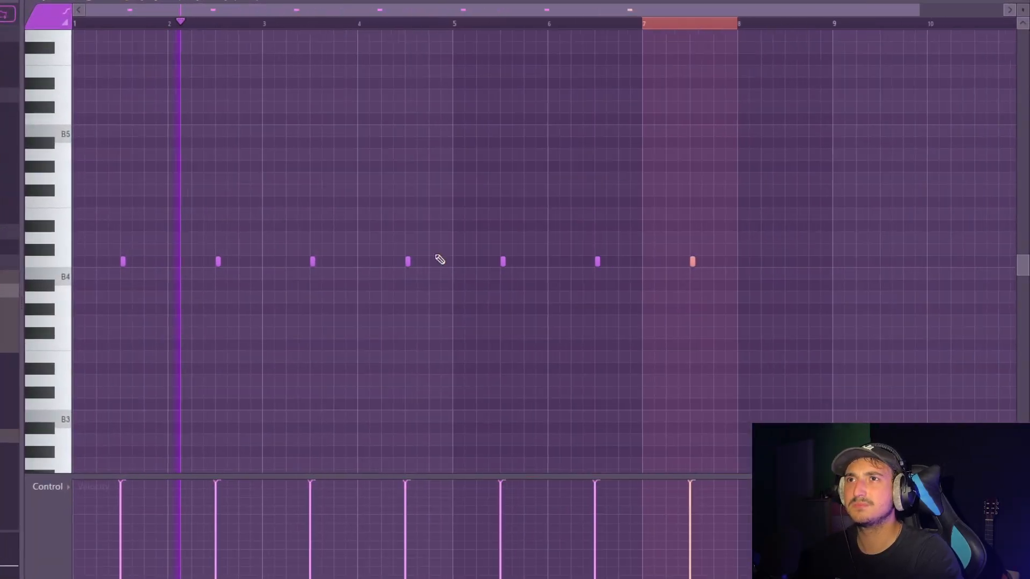
Add an extra HARD 2 hit near the start of bar 4 and another near the start of bar 8.
{"action": "left_click", "coordinate": [763, 26], "text": "ctrl"}
{"action": "left_click_drag", "start_coordinate": [349, 294], "coordinate": [368, 265]}
{"action": "key", "text": "shift+d"}
{"action": "left_click_drag", "start_coordinate": [813, 318], "coordinate": [735, 263]}
{"action": "key", "text": "shift+d"}
{"action": "right_click", "coordinate": [739, 261]}
{"action": "left_click", "coordinate": [750, 262]}
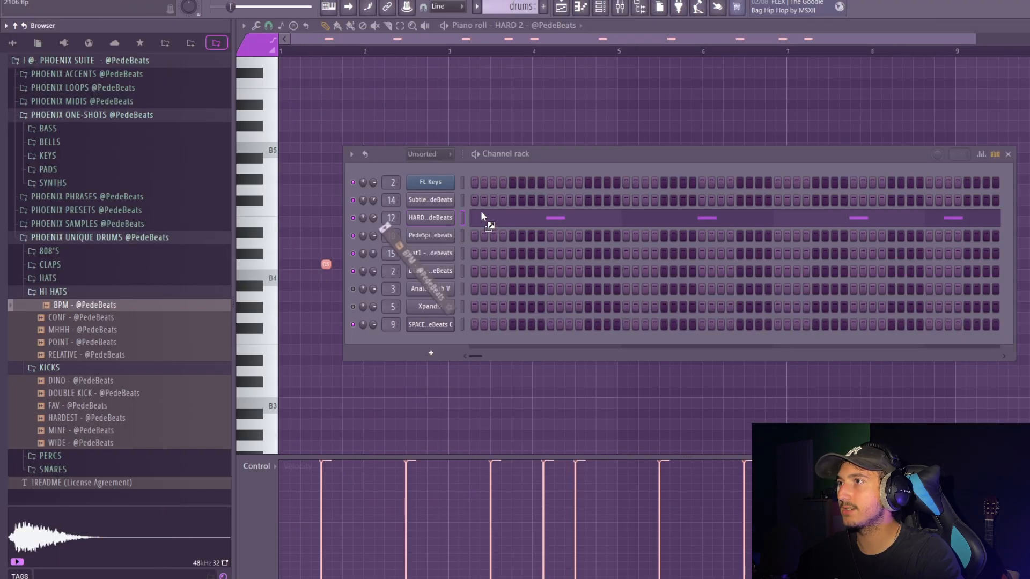
Add two fast roll hits after the second beat of bar 2 in the hi-hat part and play it back.
{"action": "right_click", "coordinate": [416, 210]}
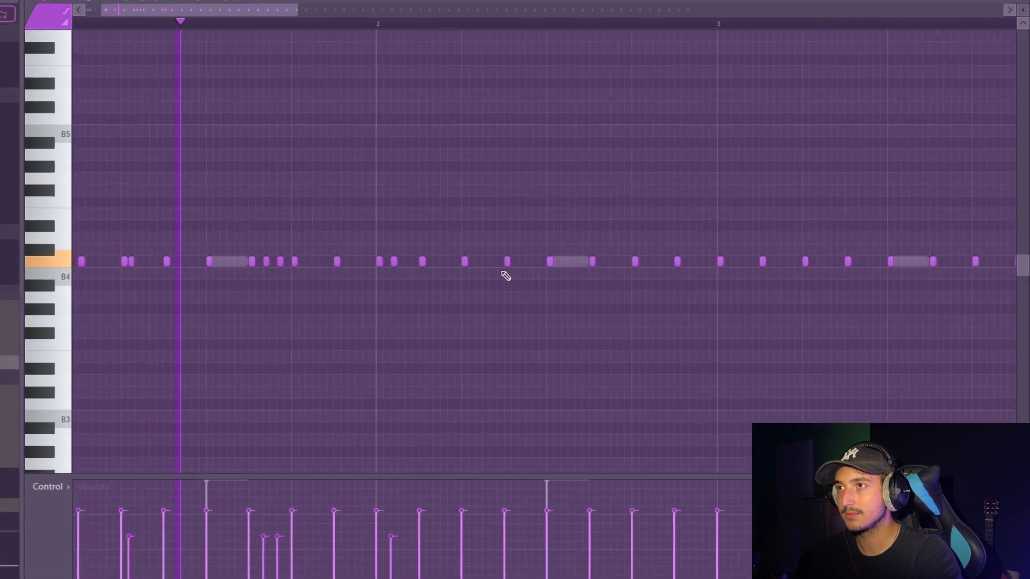
{"action": "scroll", "coordinate": [503, 274], "scroll_direction": "up", "scroll_amount": 1}
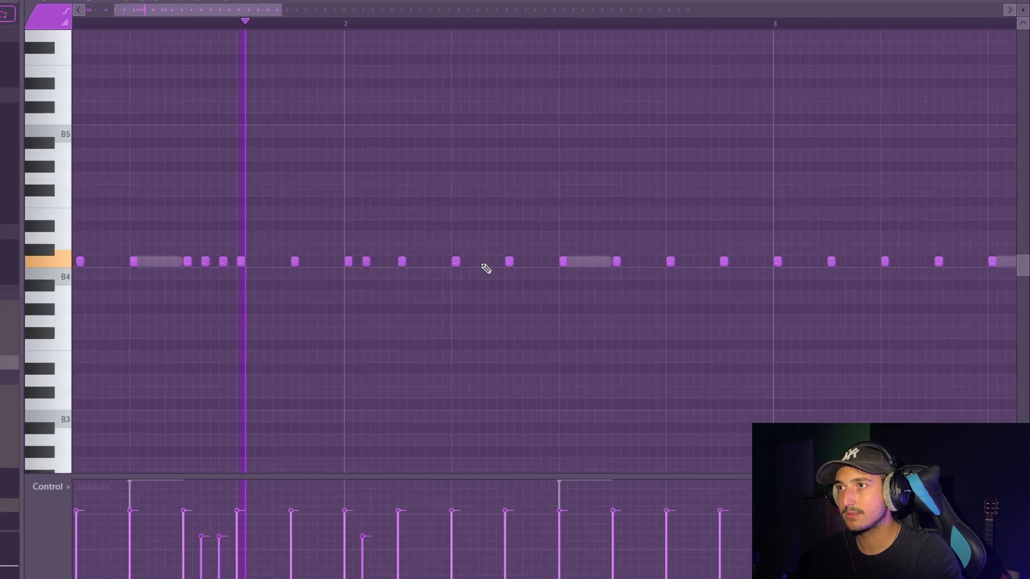
{"action": "left_click", "coordinate": [463, 262]}
{"action": "left_click", "coordinate": [473, 262]}
{"action": "key", "text": "space"}
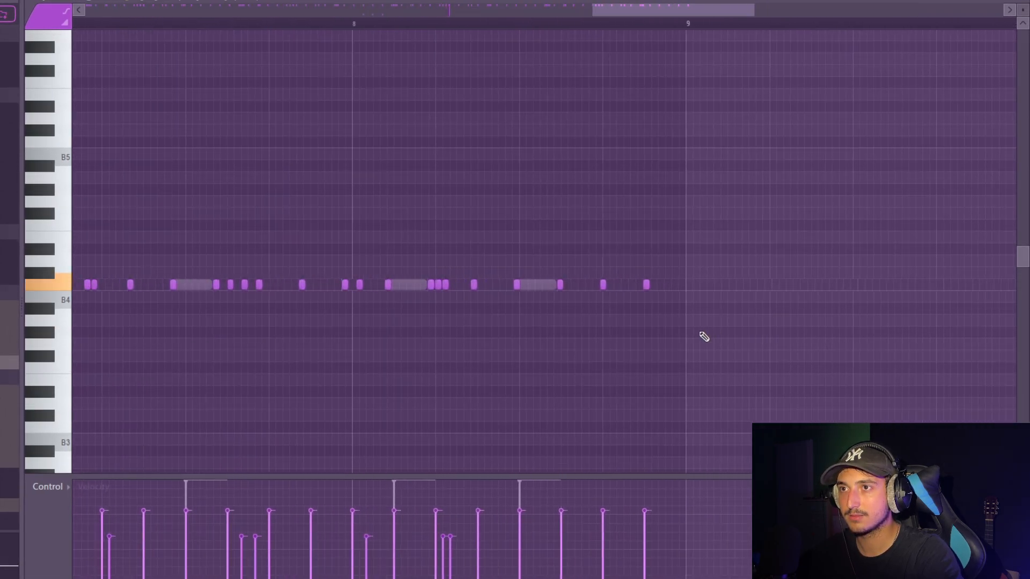
Add lower-pitched hi-hat hits at the end of bar 8, two on C4 and one on A3.
{"action": "scroll", "coordinate": [703, 337], "scroll_direction": "up", "scroll_amount": 2}
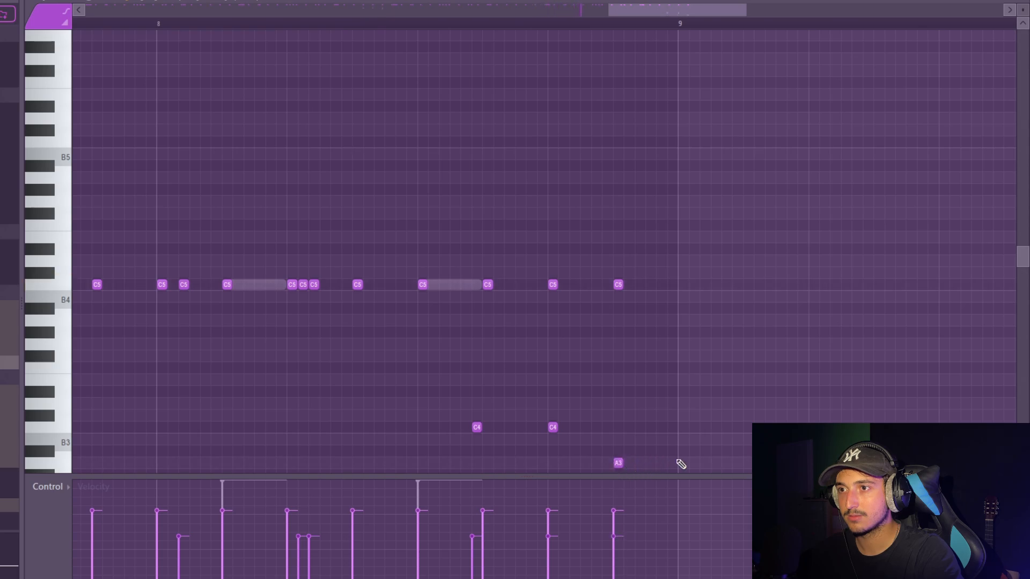
{"action": "scroll", "coordinate": [681, 463], "scroll_direction": "down", "scroll_amount": 5}
{"action": "left_click_drag", "start_coordinate": [758, 468], "coordinate": [74, 196]}
{"action": "left_click", "coordinate": [712, 375], "text": "ctrl"}
{"action": "scroll", "coordinate": [835, 386], "scroll_direction": "down", "scroll_amount": 3}
Randomize the velocity levels of all hi-hat notes and play back the pattern.
{"action": "left_click_drag", "start_coordinate": [844, 408], "coordinate": [759, 368]}
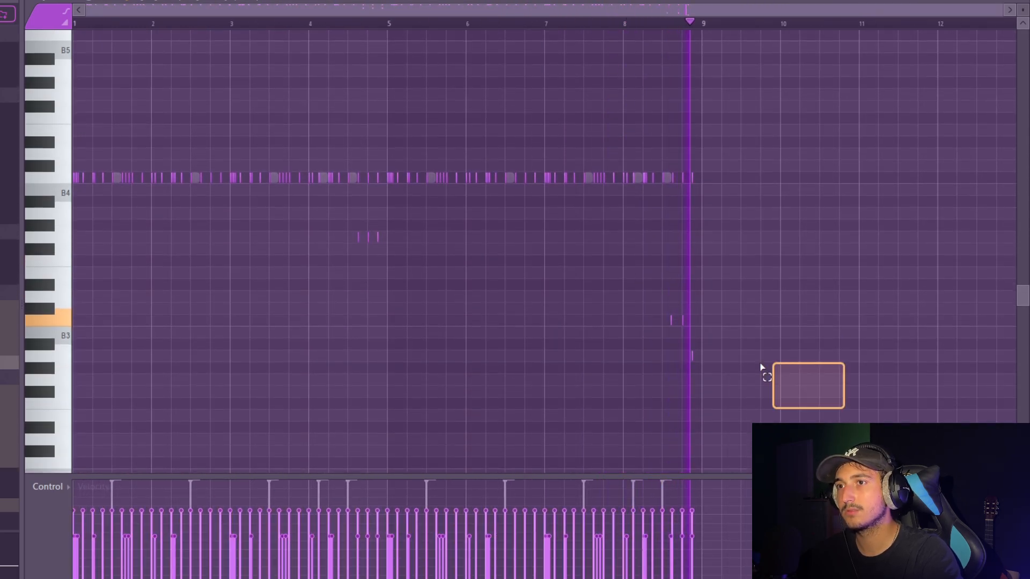
{"action": "key", "text": "ctrl+a"}
{"action": "key", "text": "alt+r"}
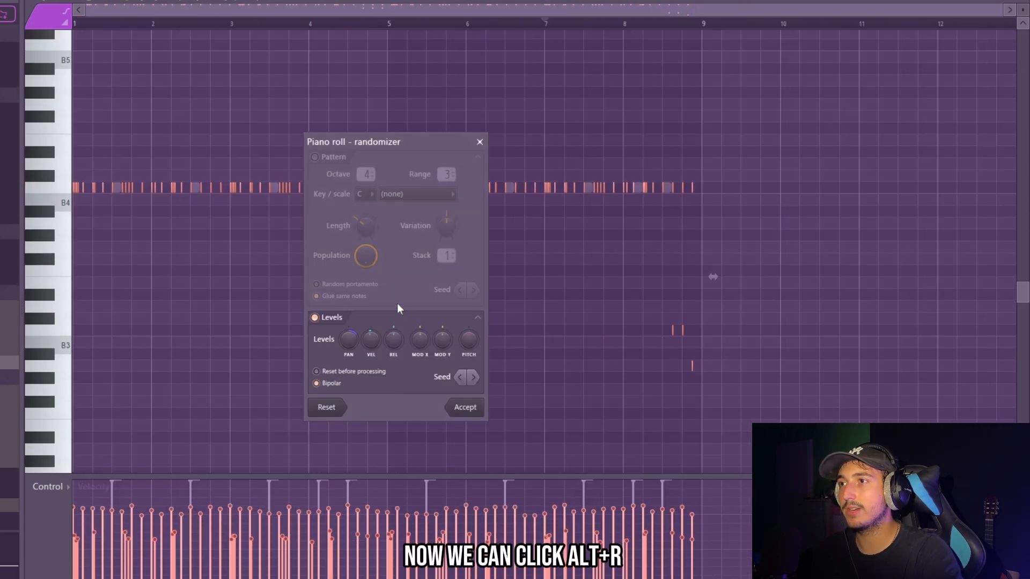
{"action": "left_click", "coordinate": [467, 410]}
{"action": "key", "text": "space"}
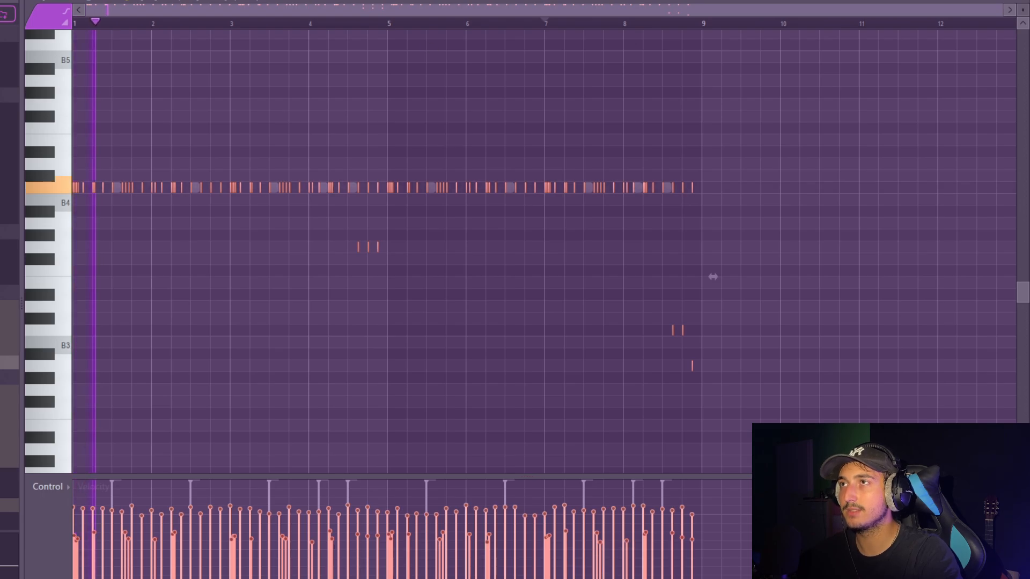
Load the PUNCH hat sample onto the hat1 channel, enter three consecutive C5 notes from the start of bar 1, and play them.
{"action": "key", "text": "F6"}
{"action": "key", "text": "F5"}
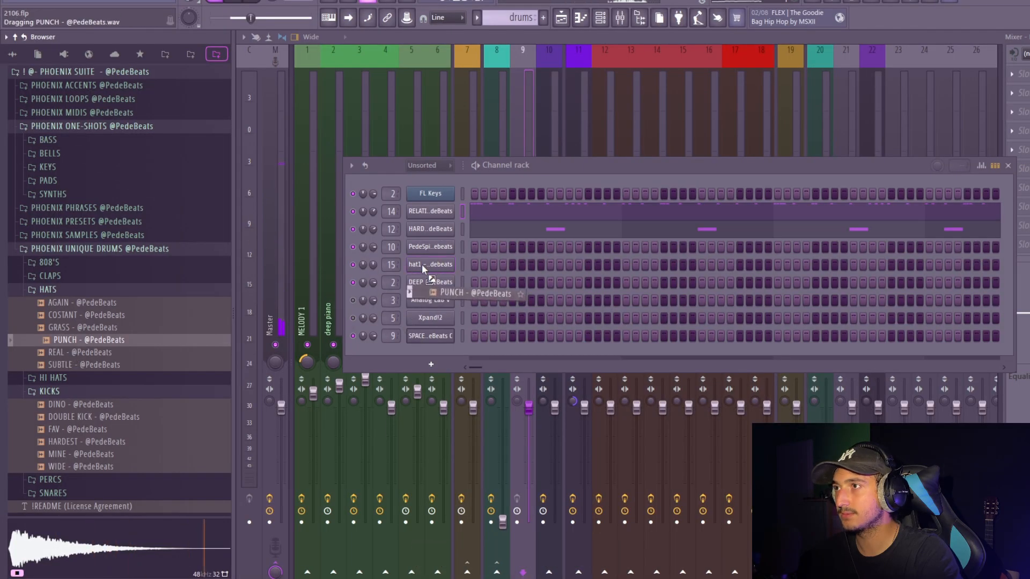
{"action": "left_click", "coordinate": [413, 287]}
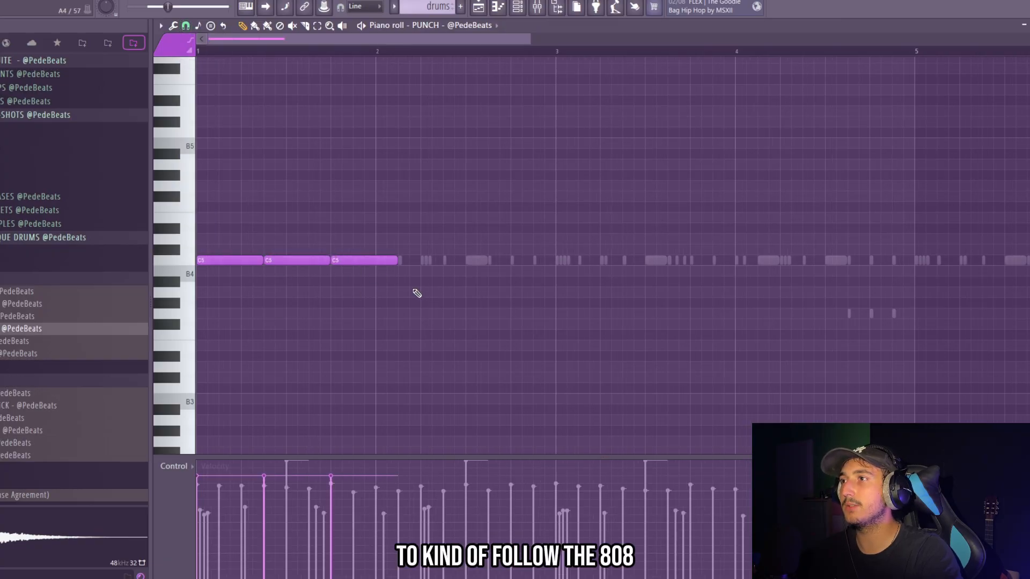
{"action": "key", "text": "ctrl+a"}
{"action": "key", "text": "space"}
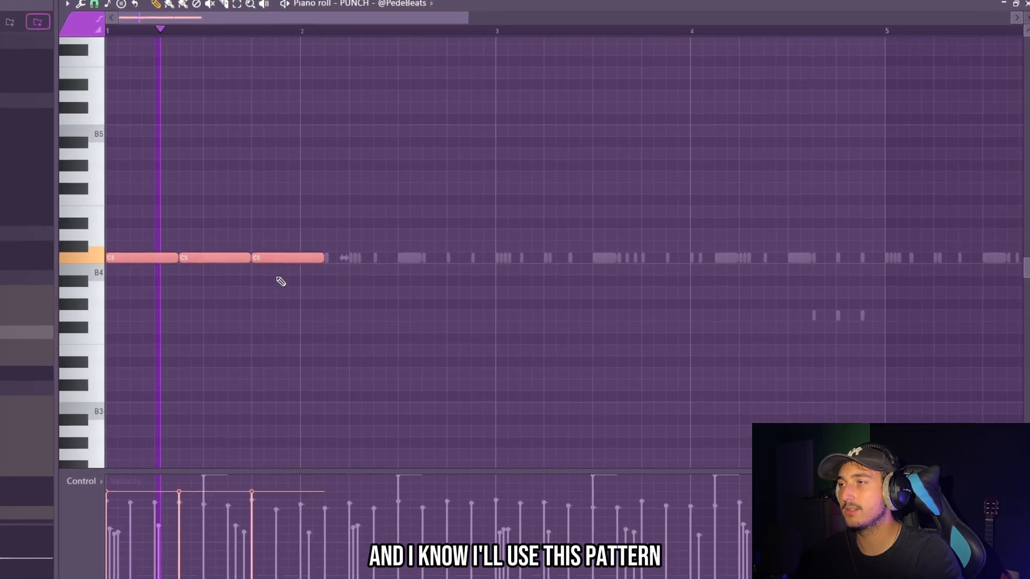
Remove the third PUNCH note and duplicate the remaining two-note phrase from bars 1–2 into bars 3–4.
{"action": "right_click", "coordinate": [363, 264]}
{"action": "left_click_drag", "start_coordinate": [555, 50], "coordinate": [247, 103]}
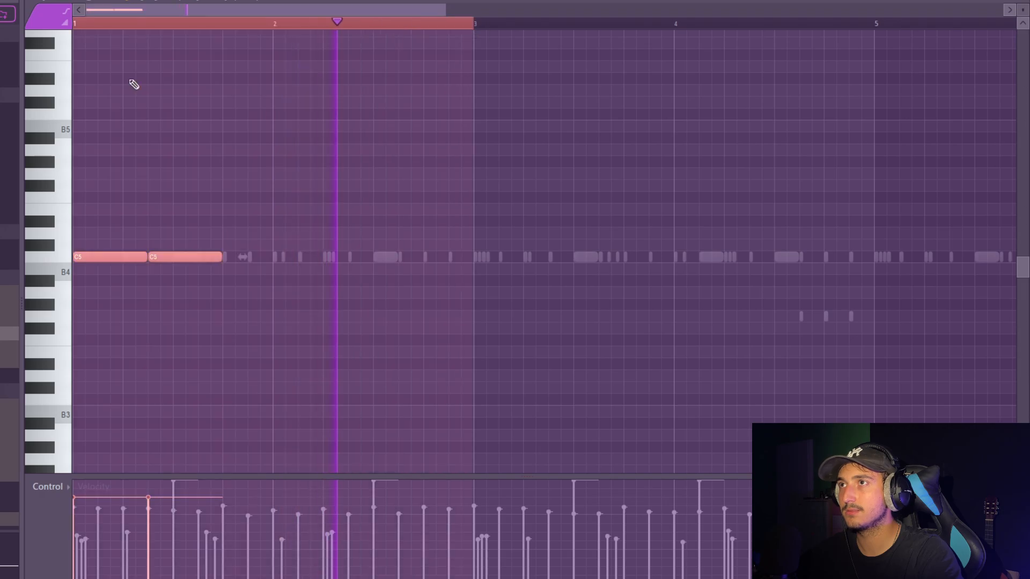
{"action": "key", "text": "ctrl+b"}
{"action": "left_click", "coordinate": [574, 22], "text": "ctrl"}
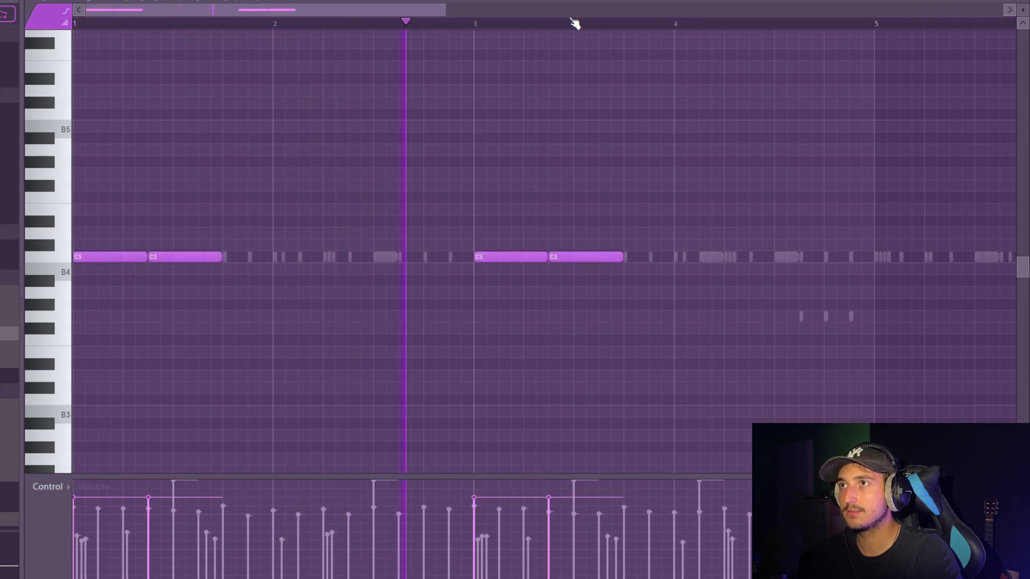
Add a third C5 note to the bar 3 PUNCH phrase and duplicate bars 1–4 into bars 5–8.
{"action": "left_click_drag", "start_coordinate": [642, 280], "coordinate": [631, 258]}
{"action": "scroll", "coordinate": [622, 193], "scroll_direction": "down", "scroll_amount": 3}
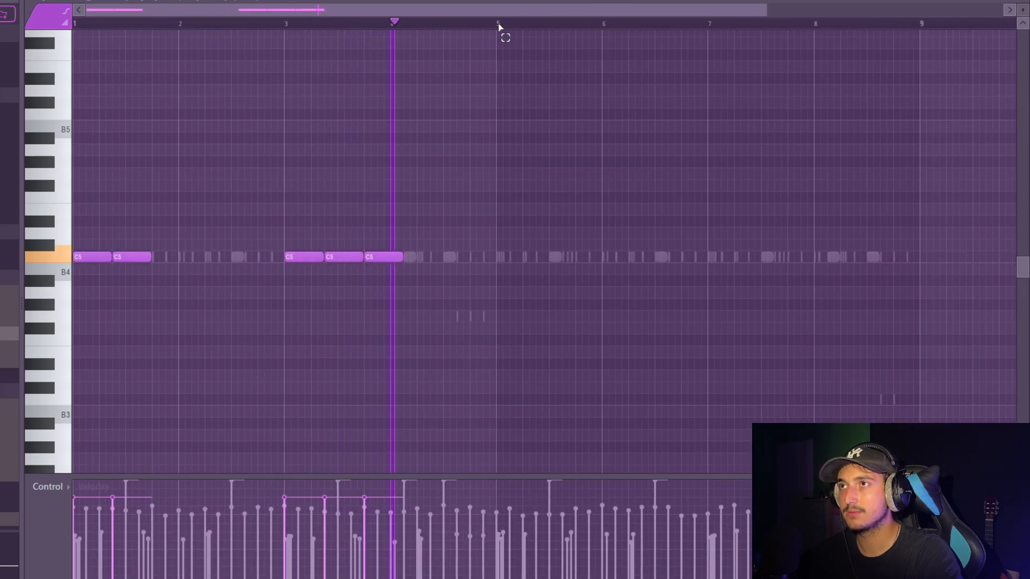
{"action": "left_click_drag", "start_coordinate": [499, 25], "coordinate": [75, 27]}
{"action": "key", "text": "ctrl+b"}
{"action": "left_click", "coordinate": [568, 35], "text": "ctrl"}
{"action": "scroll", "coordinate": [856, 334], "scroll_direction": "down", "scroll_amount": 2}
{"action": "key", "text": "ctrl+a"}
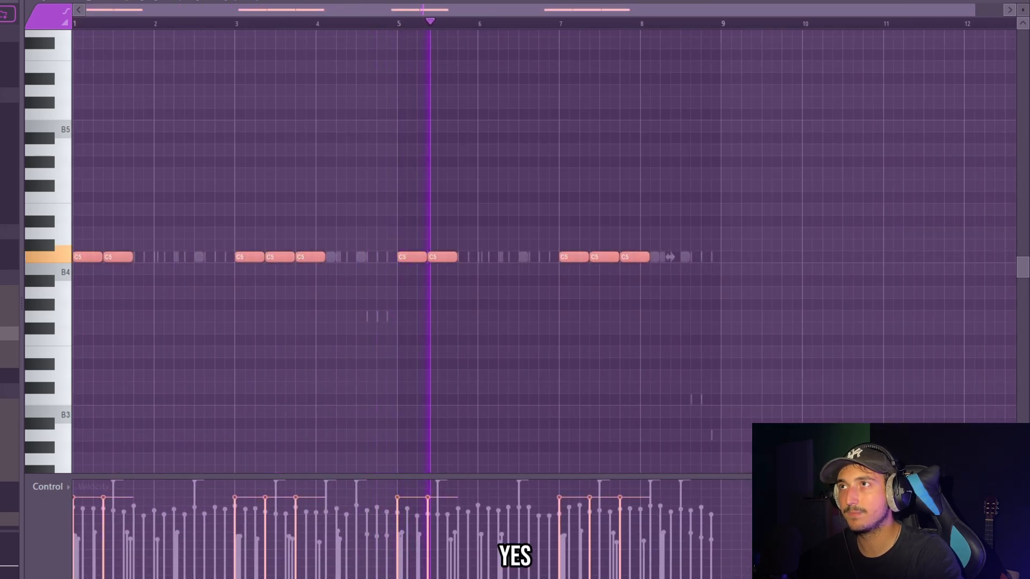
Load the LASER percussion sample and place short C5 hits around the bar 1–2 change, early in bar 3, and around the bar 3–4 change.
{"action": "key", "text": "F6"}
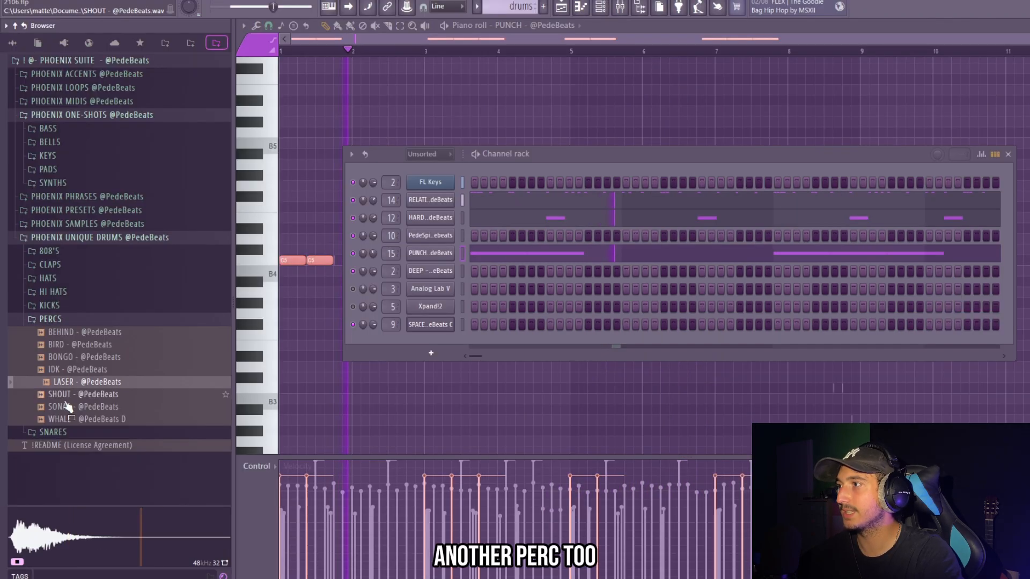
{"action": "left_click_drag", "start_coordinate": [70, 383], "coordinate": [424, 269]}
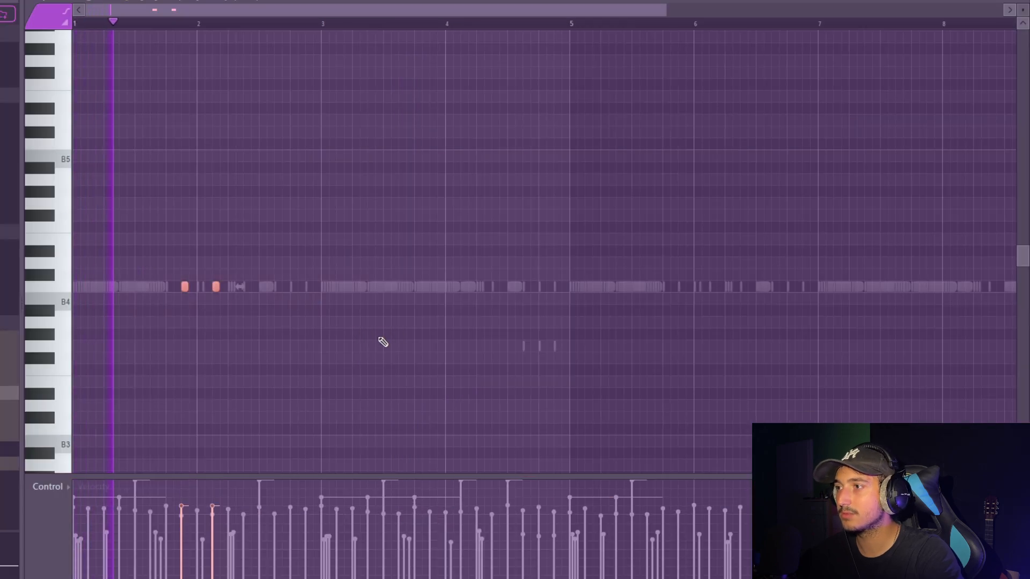
{"action": "left_click", "coordinate": [264, 336], "text": "ctrl"}
{"action": "scroll", "coordinate": [374, 312], "scroll_direction": "up", "scroll_amount": 2}
{"action": "left_click", "coordinate": [460, 275]}
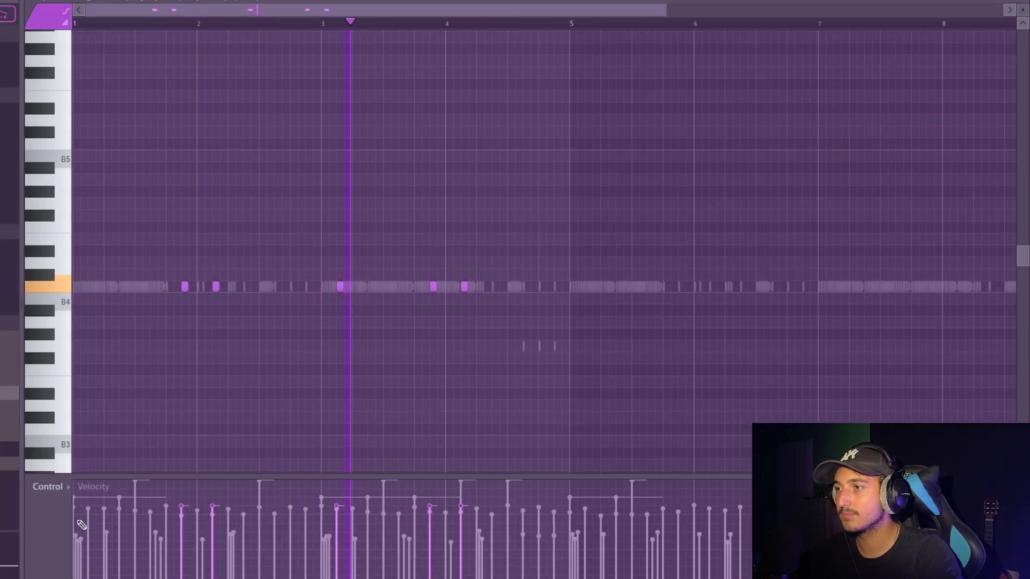
Switch to note panning and pan the paired percussion hits to opposite sides, keeping the early bar 3 hit near centre.
{"action": "left_click", "coordinate": [64, 488]}
{"action": "left_click", "coordinate": [72, 509]}
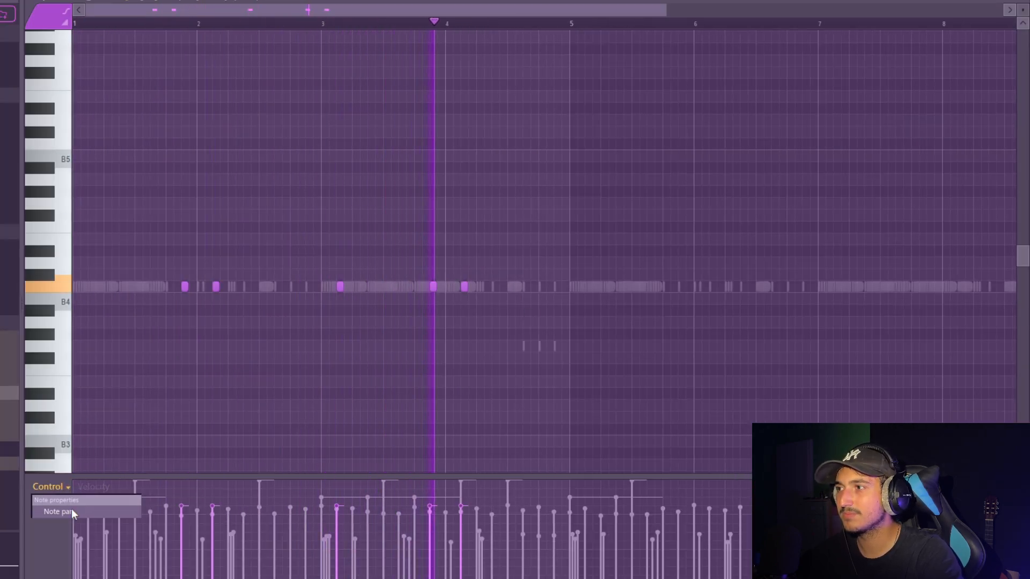
{"action": "key", "text": "ctrl+a"}
{"action": "left_click", "coordinate": [210, 577]}
{"action": "key", "text": "space"}
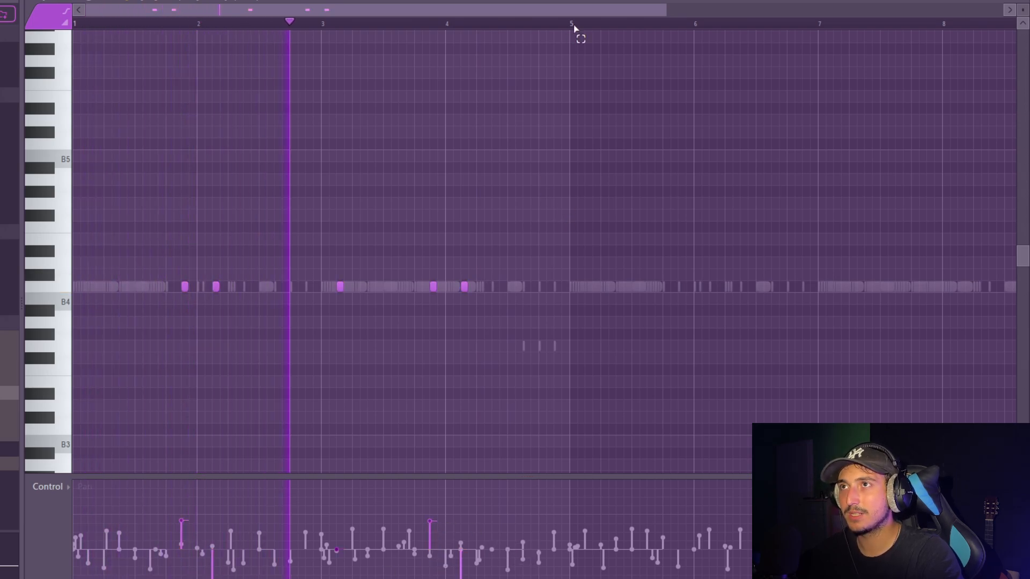
Duplicate the panned percussion phrase from bars 1–4 into bars 5–8.
{"action": "key", "text": "ctrl+b"}
{"action": "key", "text": "ctrl+d"}
{"action": "scroll", "coordinate": [750, 321], "scroll_direction": "down", "scroll_amount": 3}
{"action": "key", "text": "ctrl+a"}
{"action": "key", "text": "ctrl+d"}
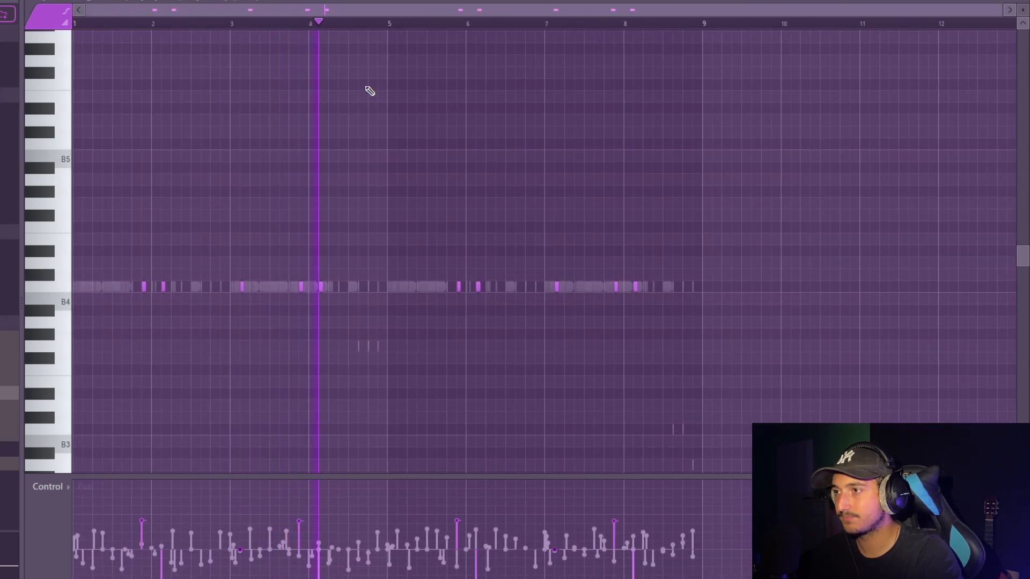
Enter a Spinz 4 808 line with reset panning across bars 1–3, using B5, B4 and D5 notes and five B4 hits in bar 3.
{"action": "key", "text": "F6"}
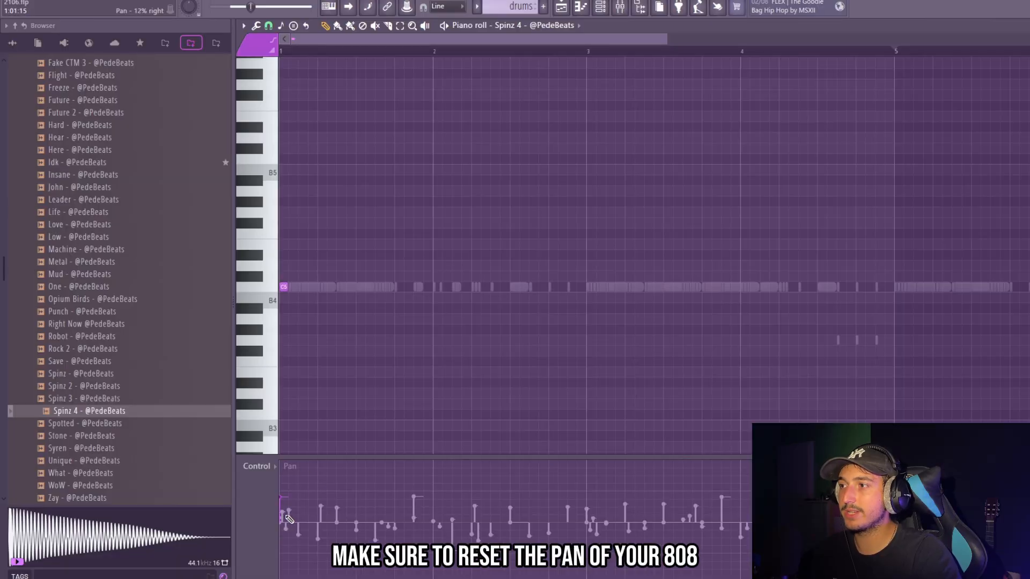
{"action": "left_click", "coordinate": [266, 469]}
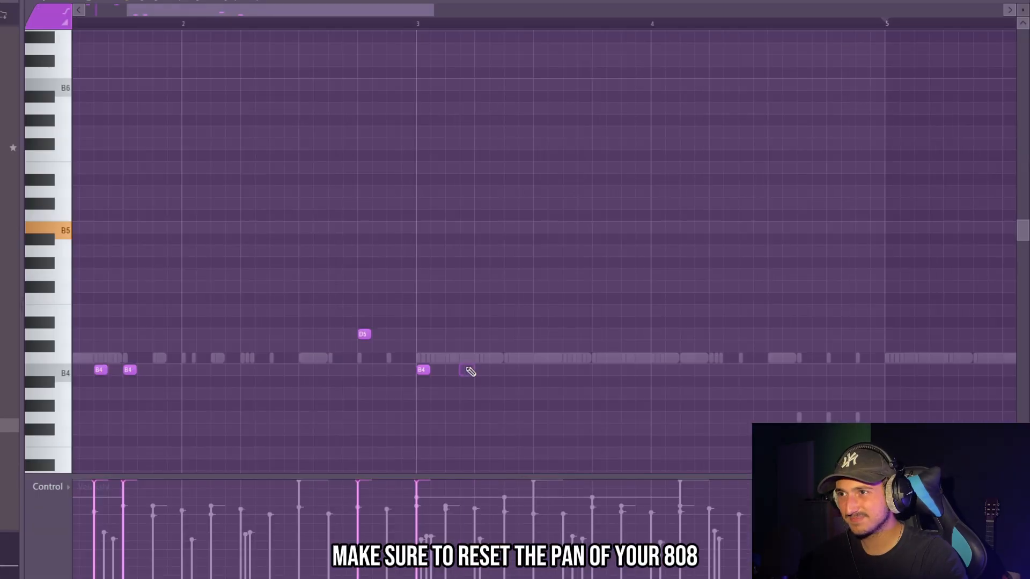
{"action": "left_click", "coordinate": [452, 370]}
{"action": "left_click", "coordinate": [508, 370]}
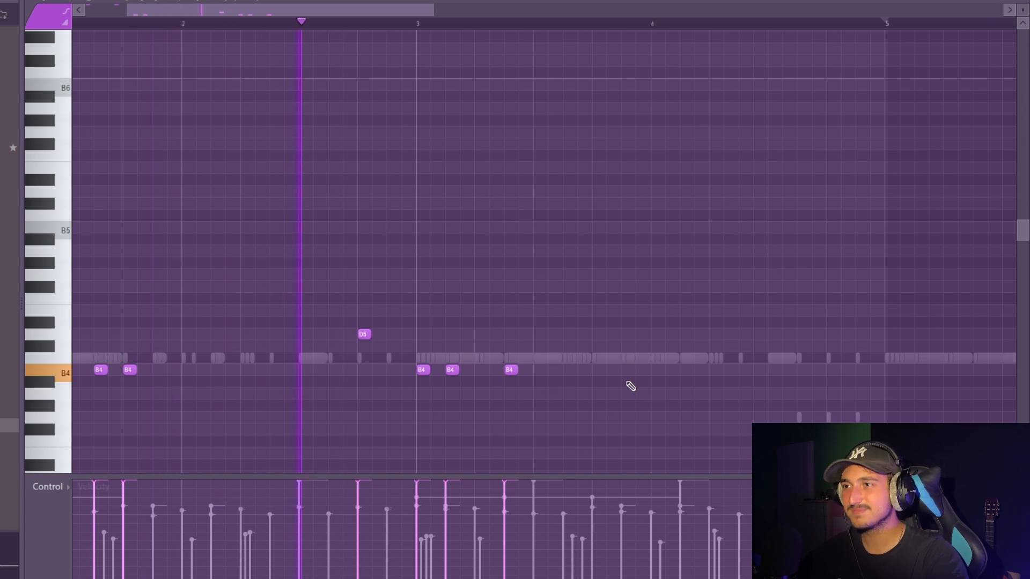
{"action": "left_click", "coordinate": [599, 370]}
{"action": "left_click", "coordinate": [628, 370]}
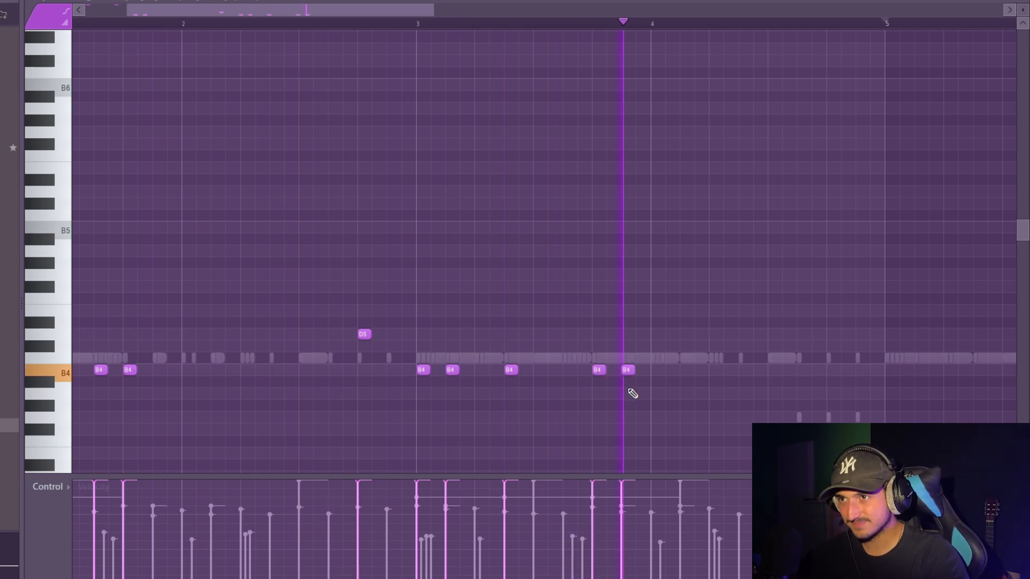
Duplicate the four-bar 808 line into bars 5–8 and clear the time selection.
{"action": "scroll", "coordinate": [725, 386], "scroll_direction": "down", "scroll_amount": 3}
{"action": "double_click", "coordinate": [602, 24]}
{"action": "key", "text": "ctrl+Right"}
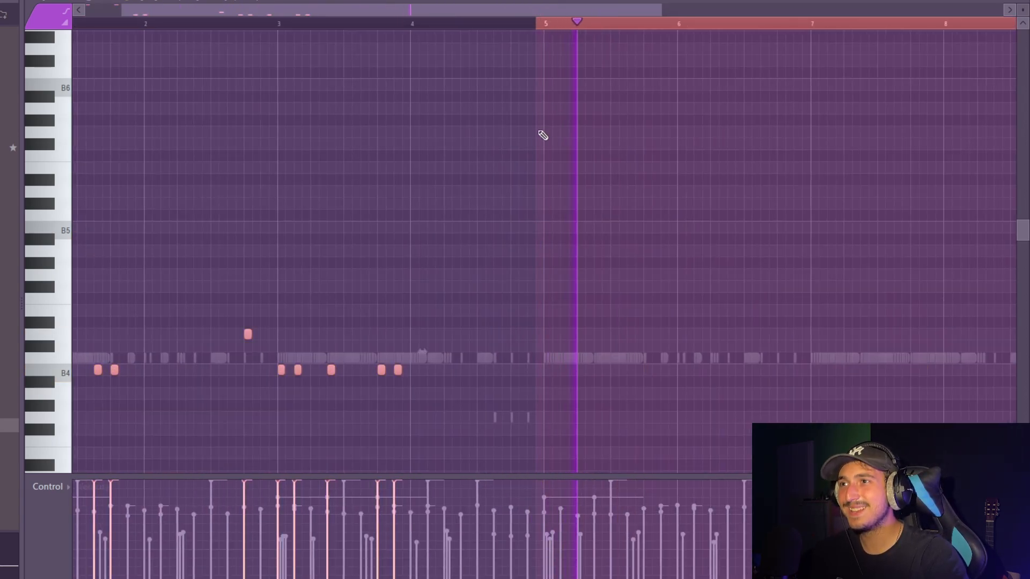
{"action": "scroll", "coordinate": [542, 136], "scroll_direction": "down", "scroll_amount": 2}
{"action": "left_click", "coordinate": [383, 25], "text": "ctrl"}
{"action": "key", "text": "ctrl+b"}
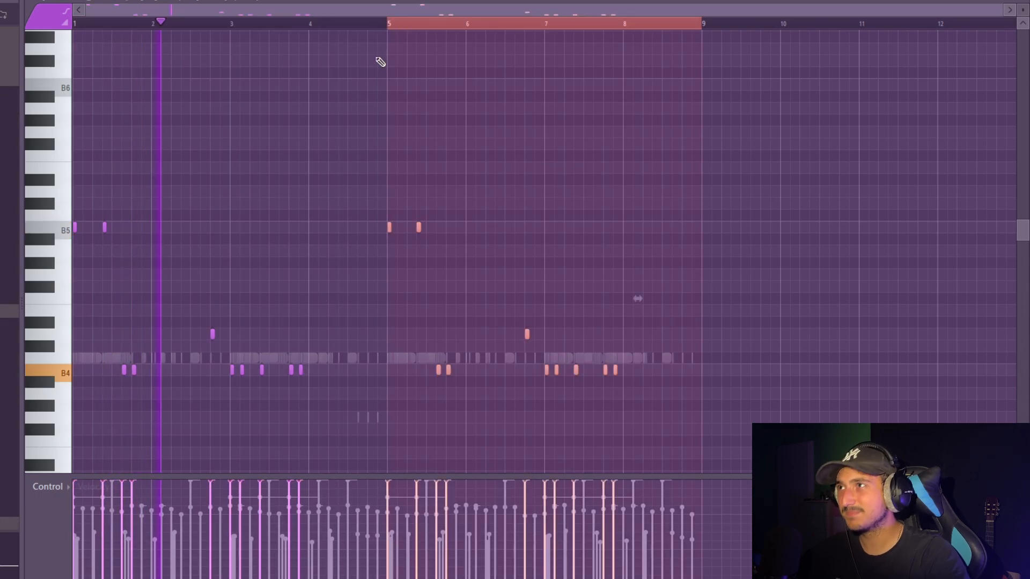
{"action": "left_click", "coordinate": [391, 26], "text": "ctrl"}
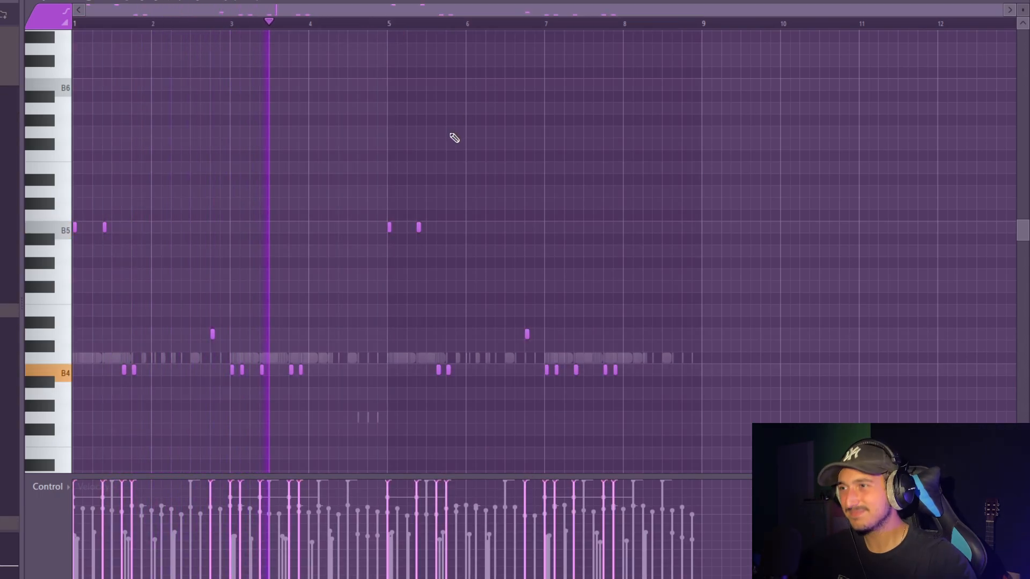
Add an 808 fill at the end of bar 4 with one B4 hit followed by four F#5 hits.
{"action": "scroll", "coordinate": [457, 363], "scroll_direction": "up", "scroll_amount": 3}
{"action": "left_click", "coordinate": [416, 346]}
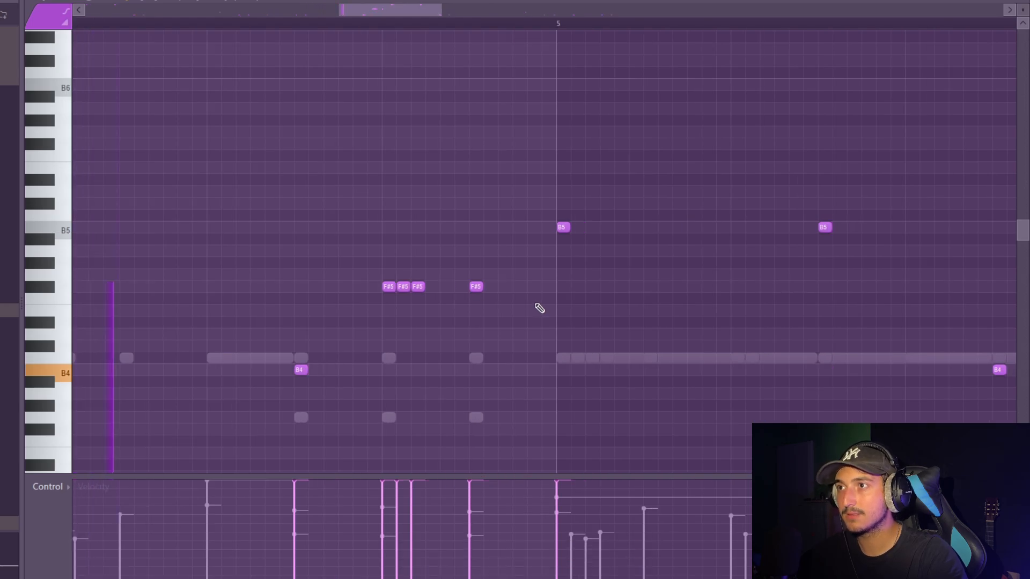
{"action": "scroll", "coordinate": [538, 308], "scroll_direction": "down", "scroll_amount": 4}
Lengthen all 808 notes so that each one lasts until the next note begins.
{"action": "scroll", "coordinate": [715, 379], "scroll_direction": "up", "scroll_amount": 5}
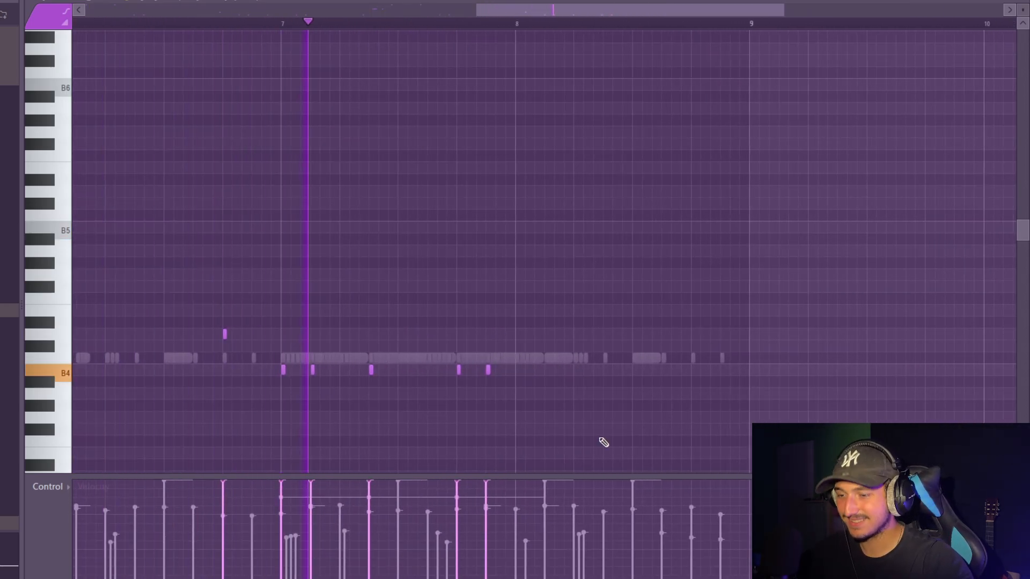
{"action": "key", "text": "alt+l"}
{"action": "key", "text": "Return"}
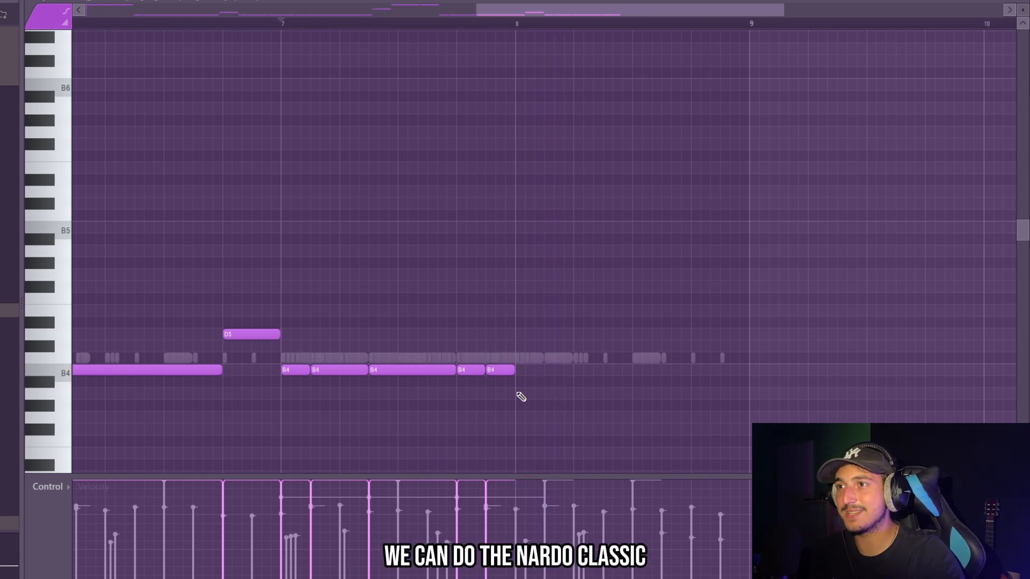
Add a closing 808 fill from the end of bar 7 through bar 8, descending from G5 through F#5 and repeated D5 to C#5.
{"action": "scroll", "coordinate": [518, 391], "scroll_direction": "up", "scroll_amount": 1}
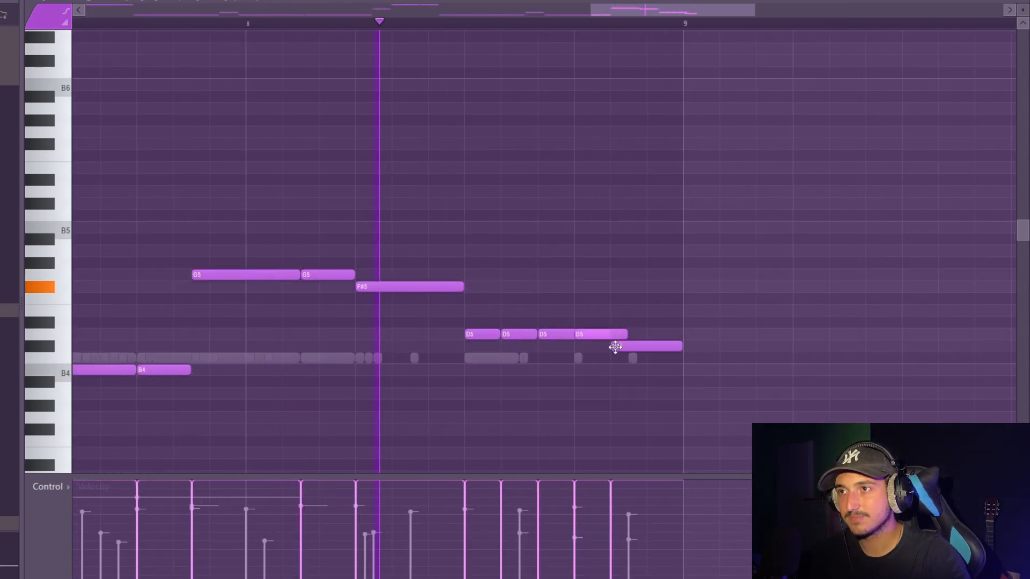
{"action": "scroll", "coordinate": [699, 321], "scroll_direction": "down", "scroll_amount": 3, "text": "ctrl"}
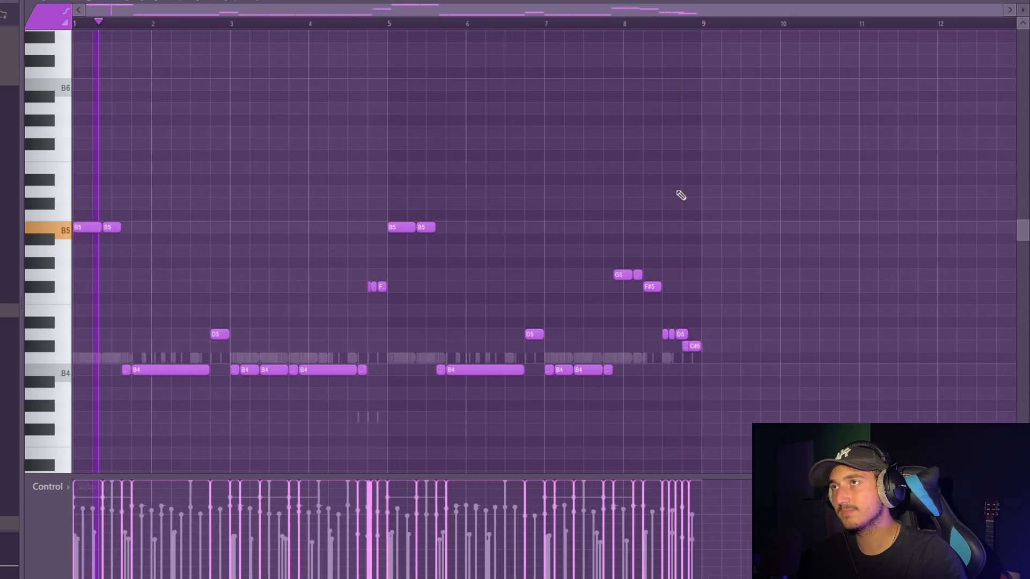